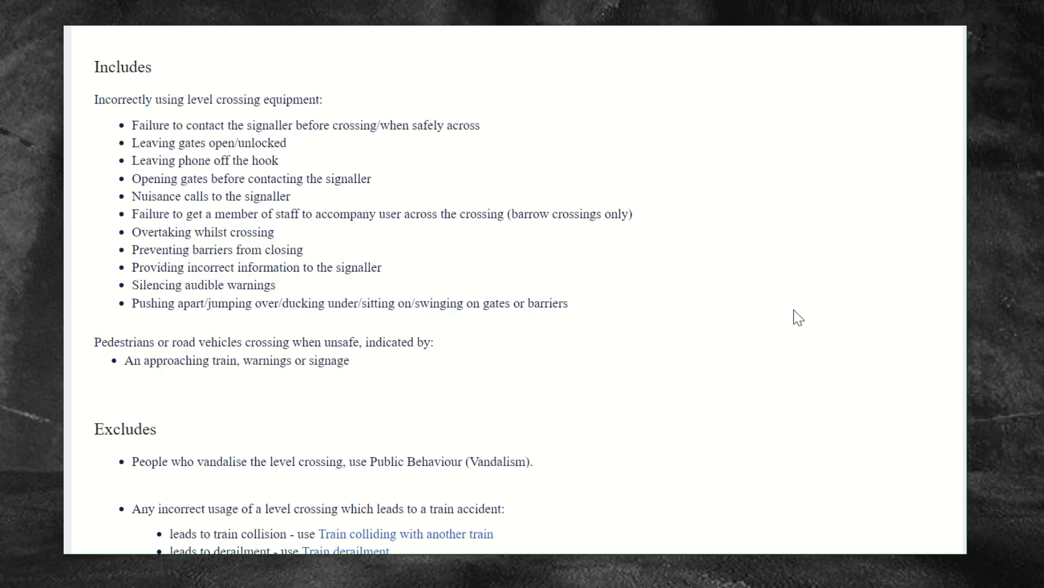
# Review the inclusions, exclusions, notes and event scenarios in the guidance on incorrect usage of a level crossing.
pyautogui.scroll(-6, 798, 317)
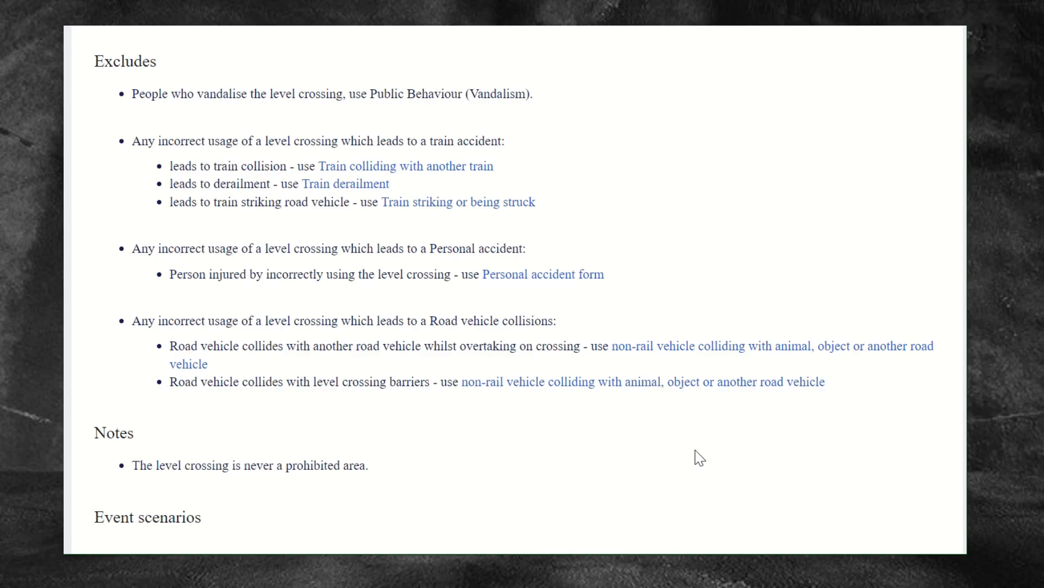
pyautogui.scroll(-9, 701, 458)
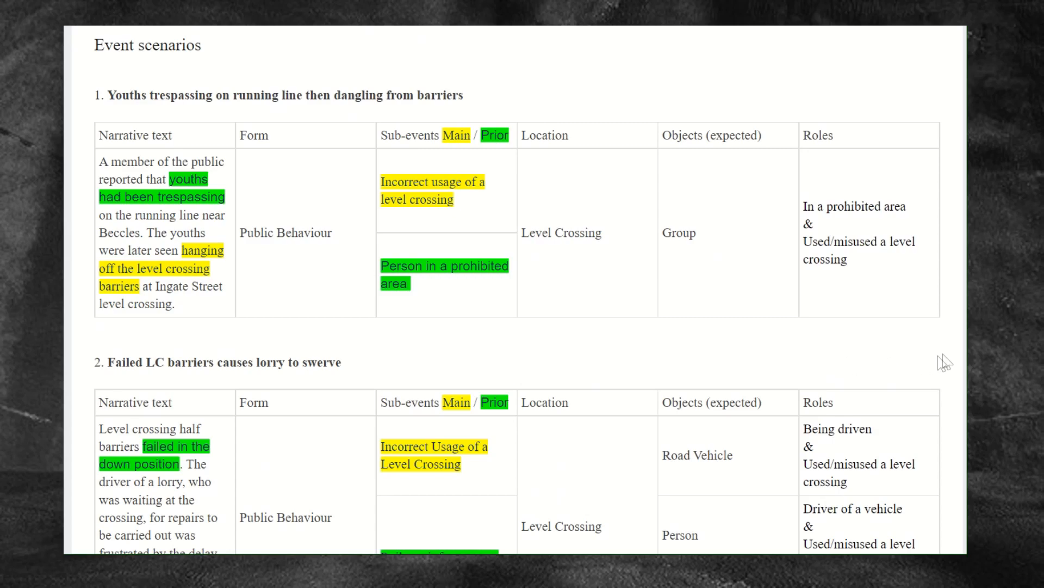
pyautogui.scroll(-5, 947, 355)
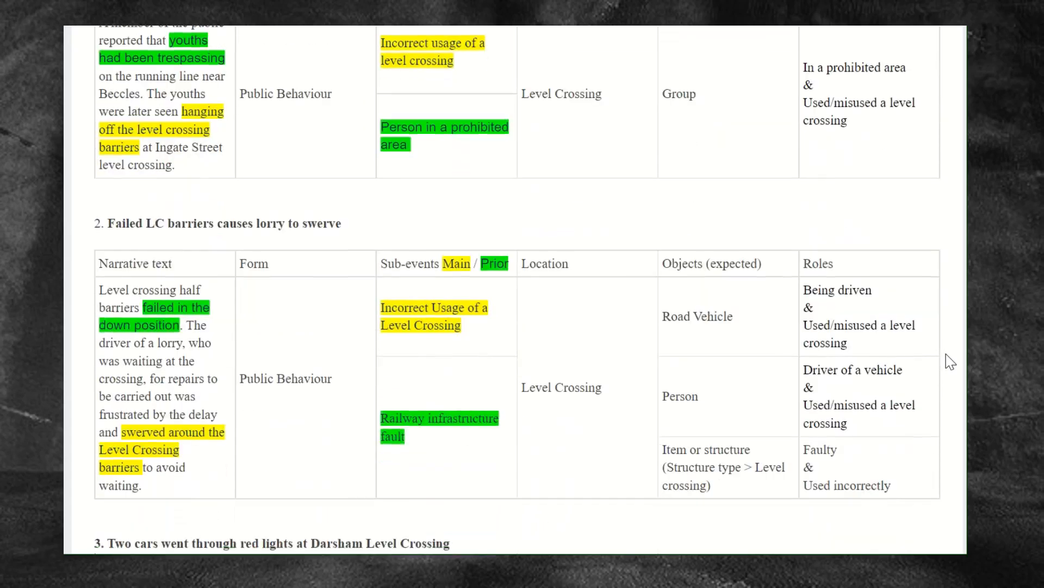
pyautogui.scroll(-3, 945, 354)
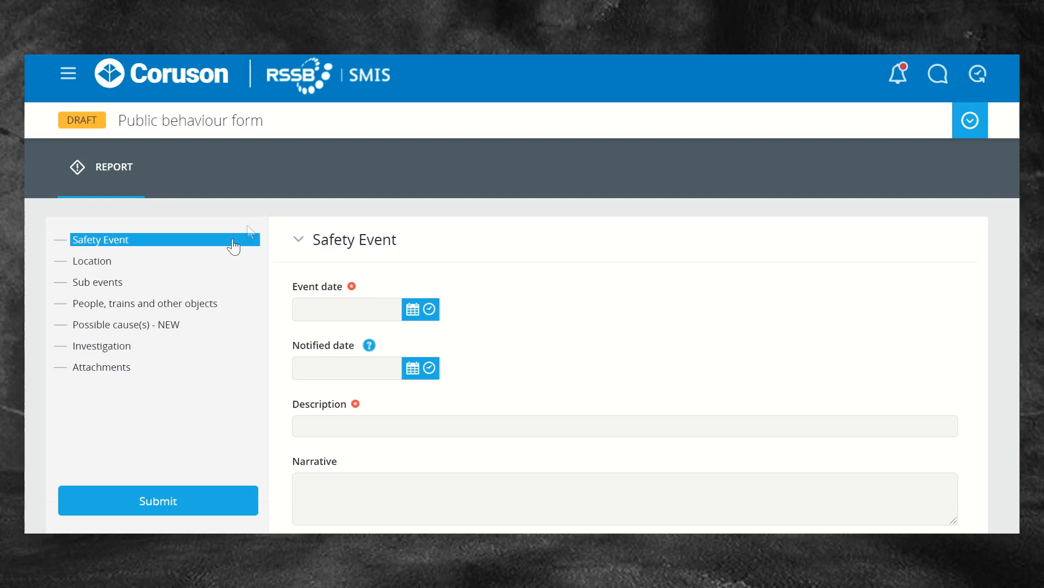
# In the Location section of the Public behaviour form in Coruson SMIS, set the location type to Level crossing.
pyautogui.click(217, 262)
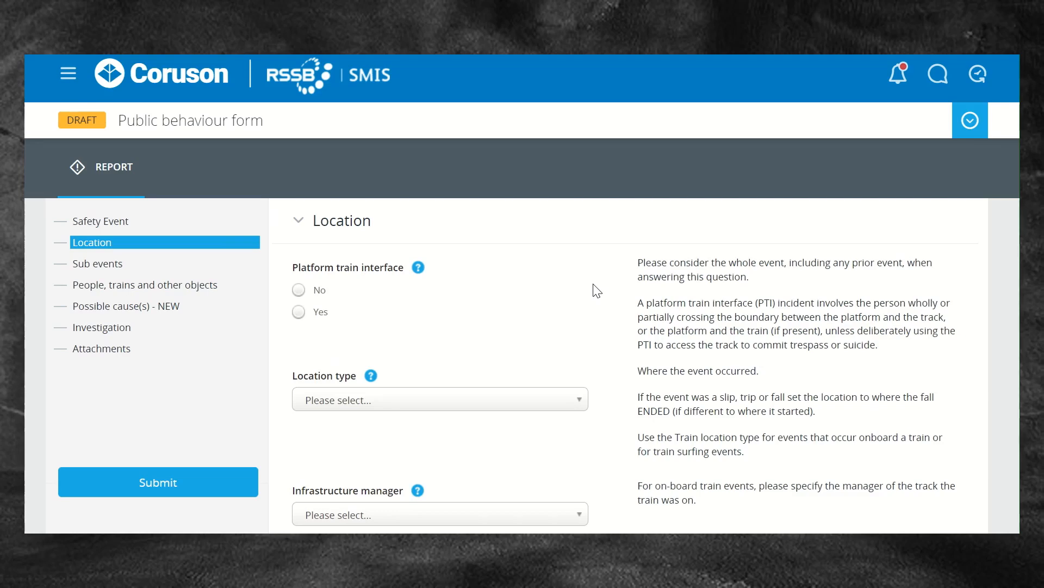
pyautogui.scroll(-1, 596, 290)
pyautogui.click(566, 338)
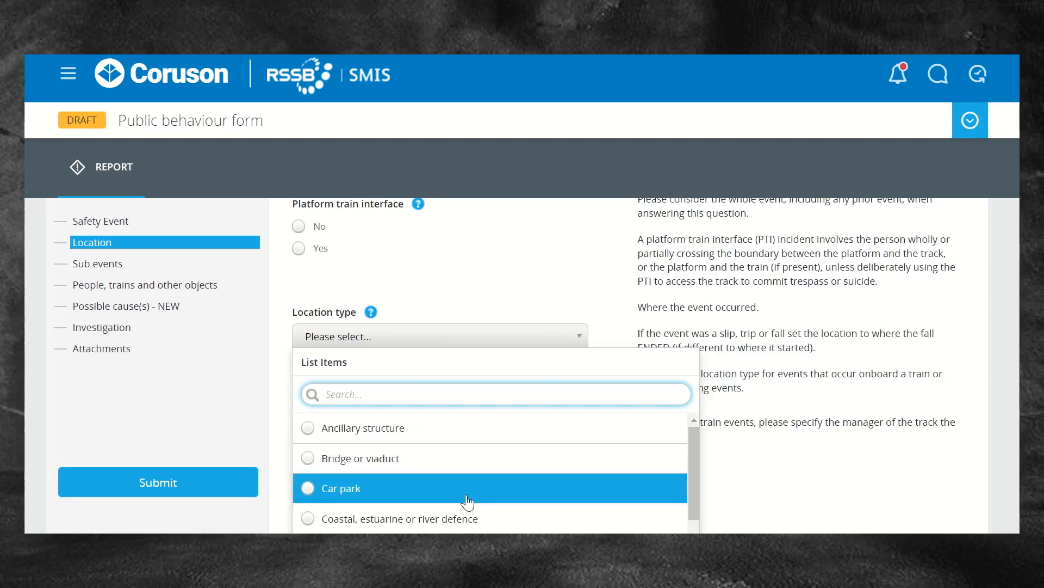
pyautogui.scroll(-4, 468, 501)
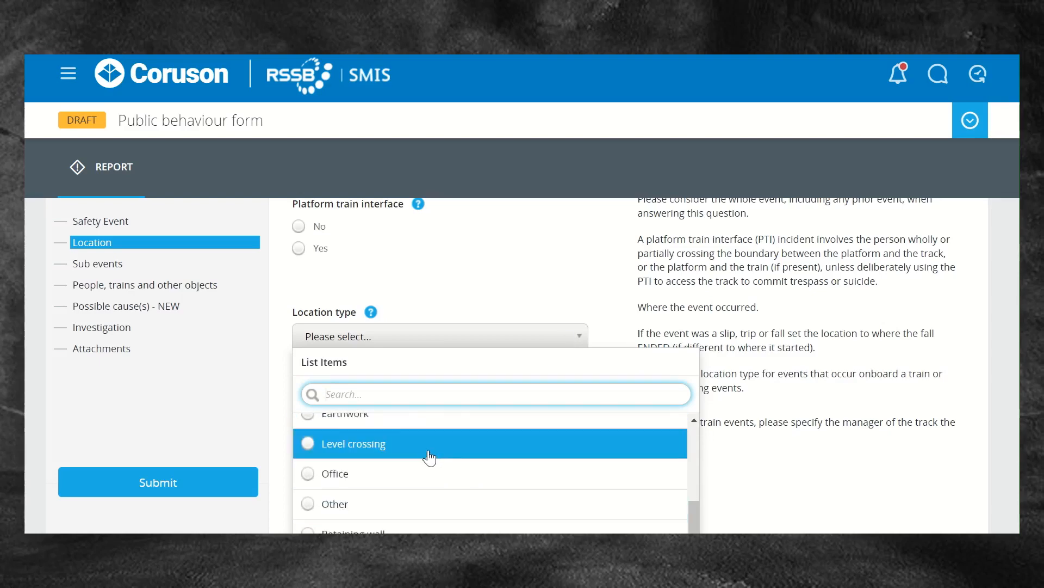
pyautogui.click(429, 457)
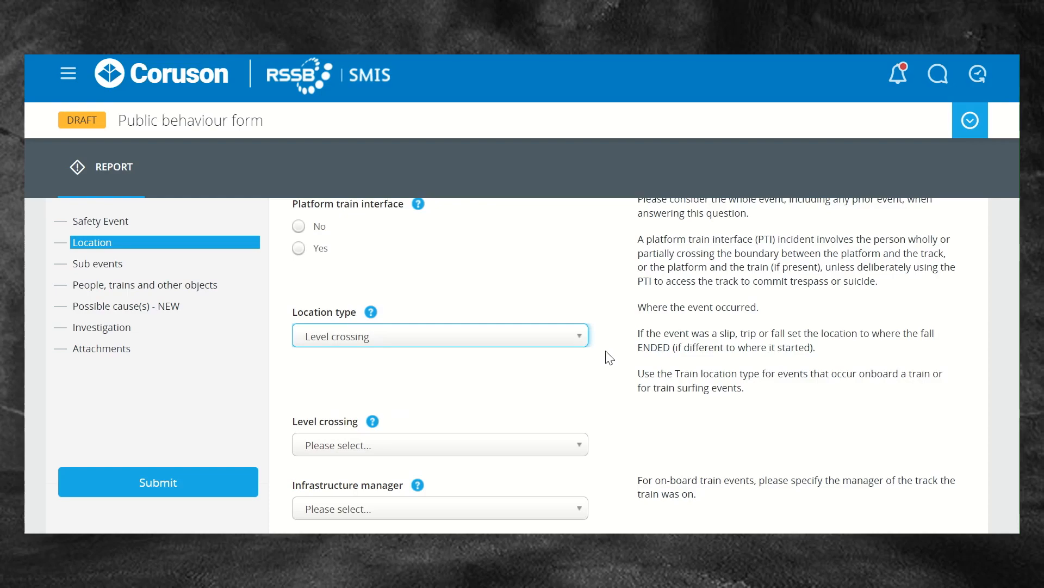
# Search the level crossings for "watford" and choose WATFORD NORTH as the event's level crossing.
pyautogui.scroll(-2, 609, 358)
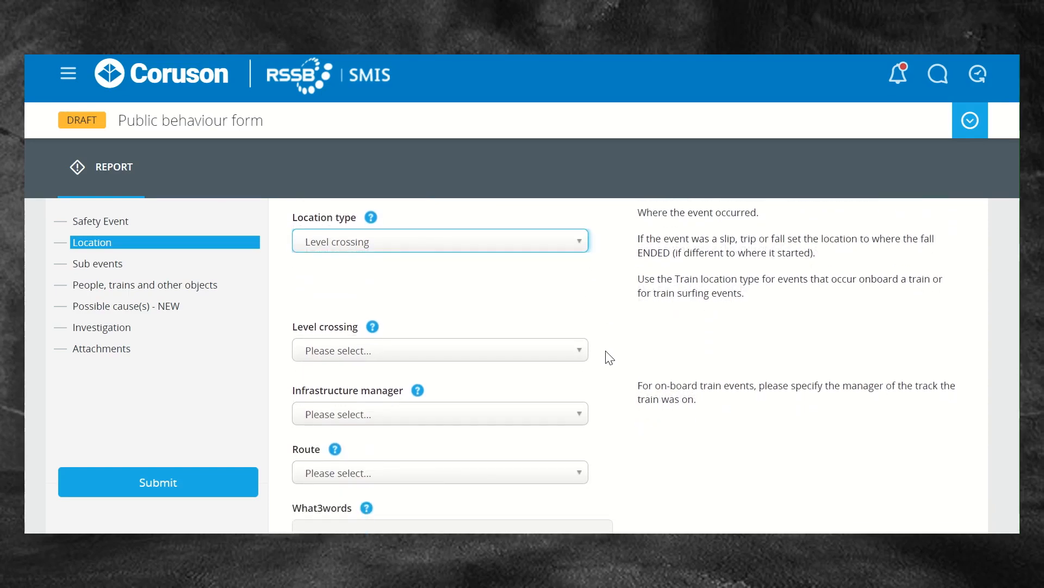
pyautogui.click(582, 355)
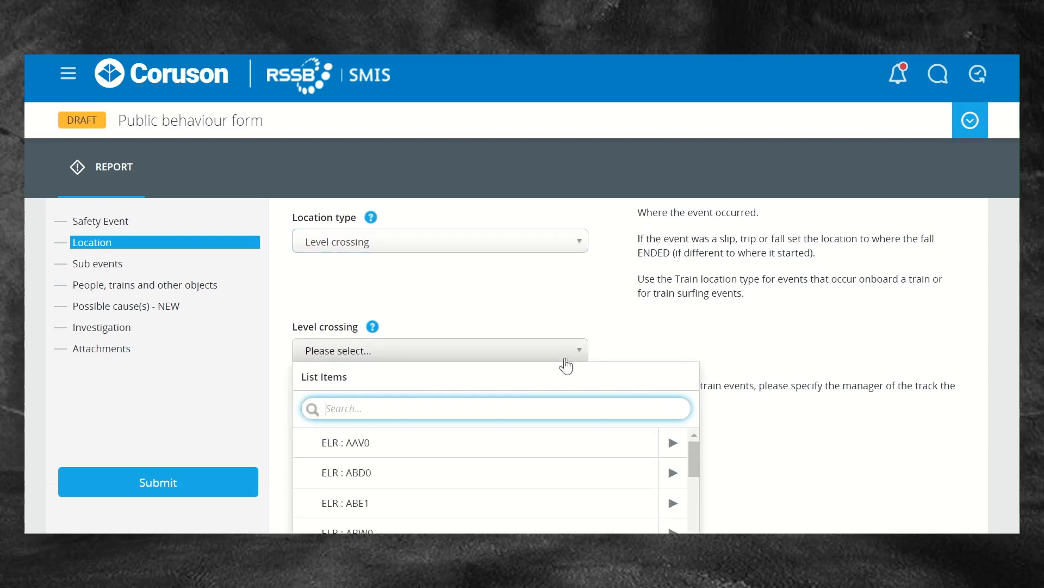
pyautogui.write('watford')
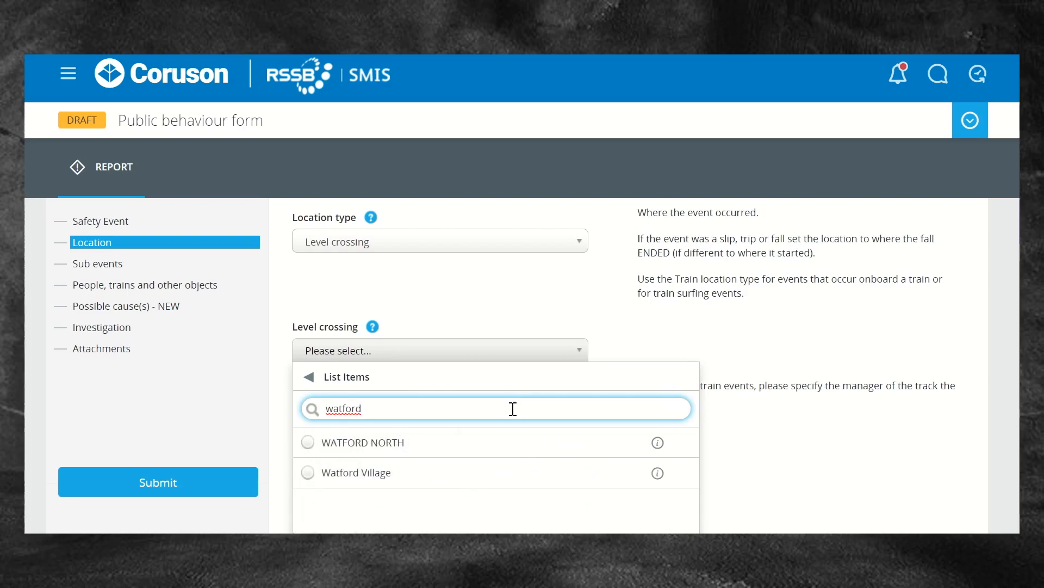
pyautogui.click(512, 442)
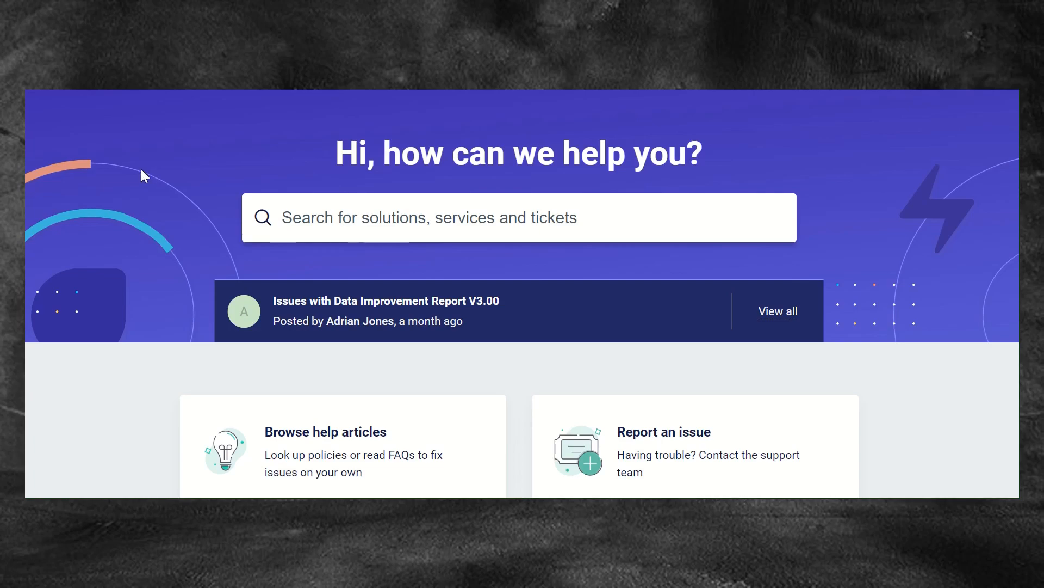
# In the support portal, open the SMIS Asset Update service request and review the asset details it asks for.
pyautogui.scroll(-3, 143, 173)
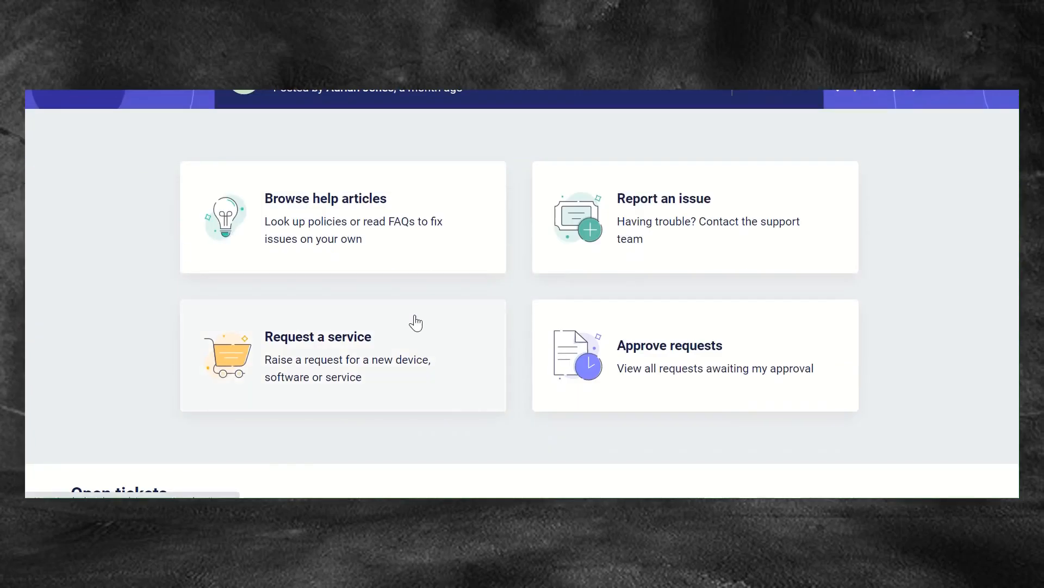
pyautogui.click(415, 325)
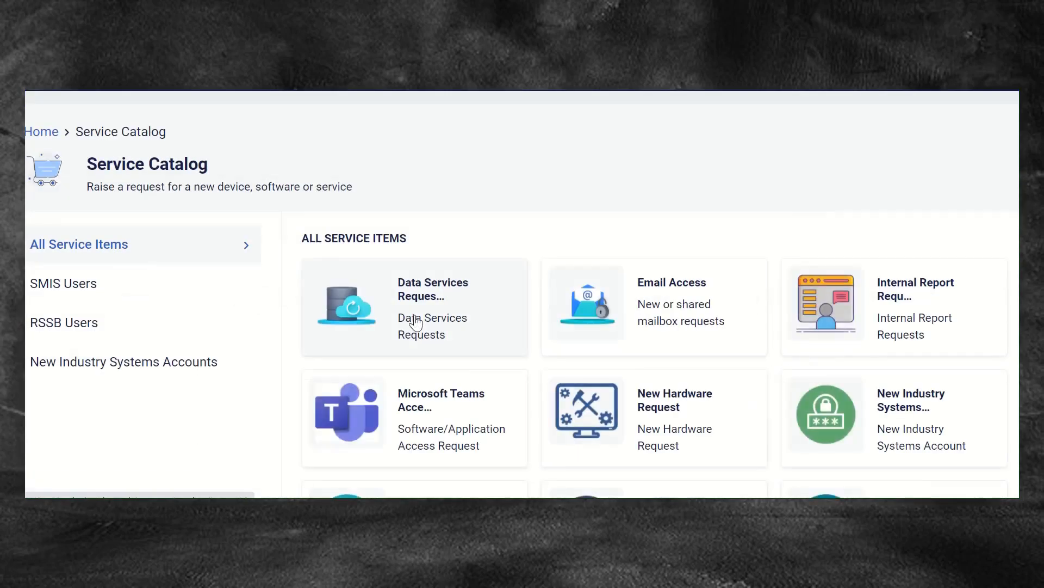
pyautogui.scroll(-3, 291, 388)
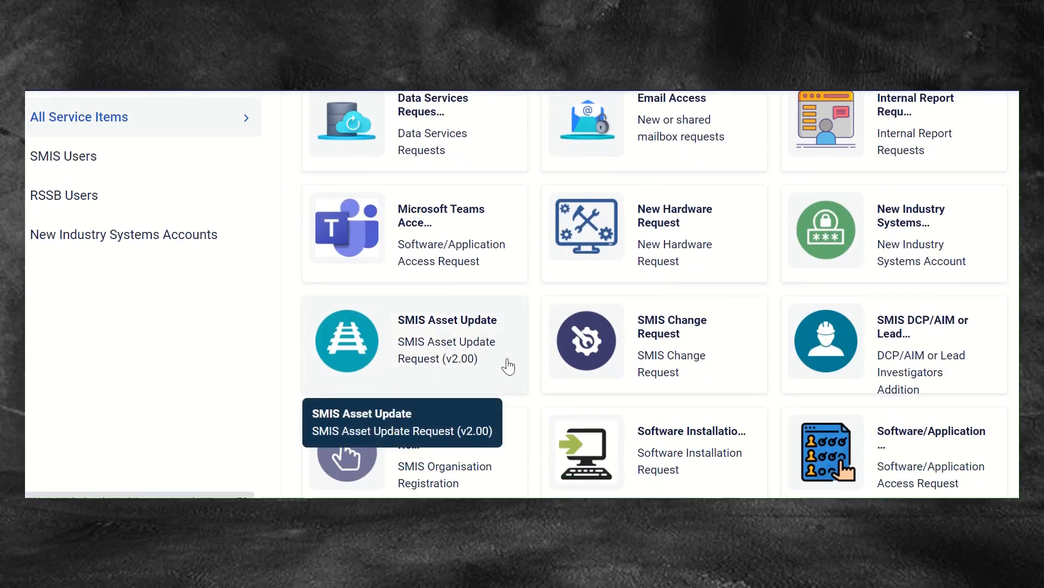
pyautogui.click(508, 366)
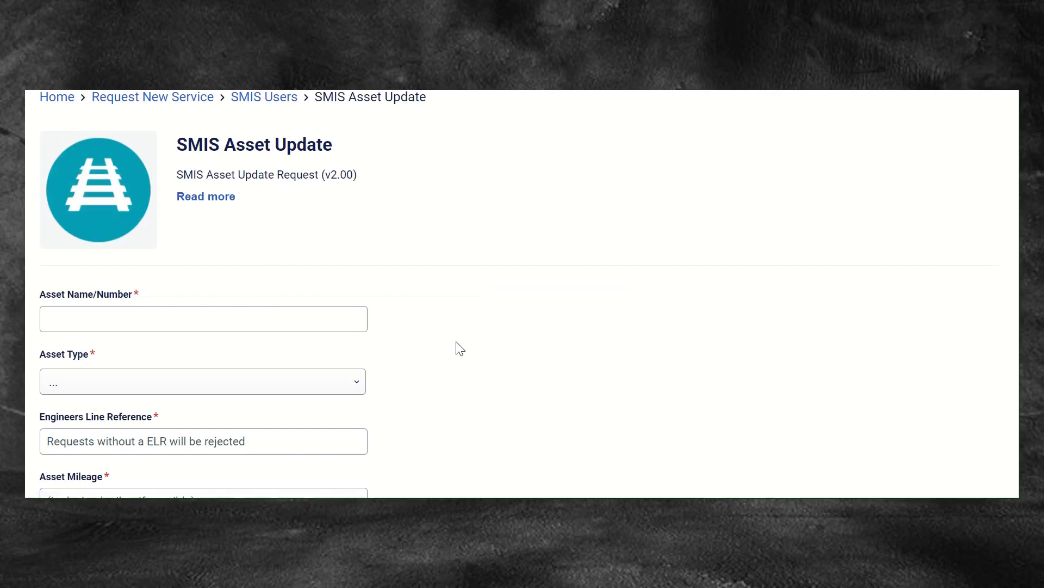
pyautogui.scroll(-2, 460, 349)
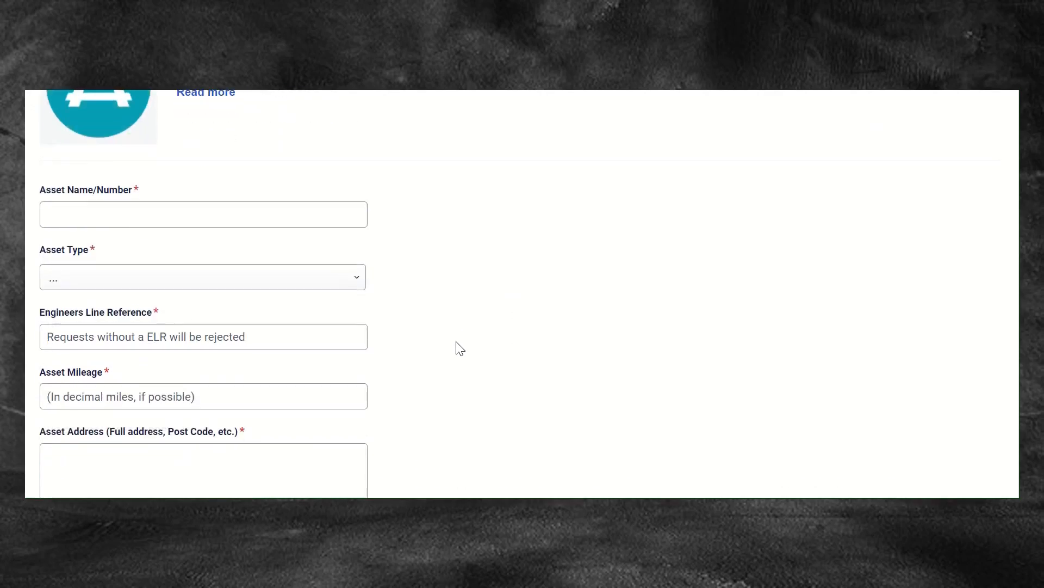
pyautogui.scroll(-4, 460, 348)
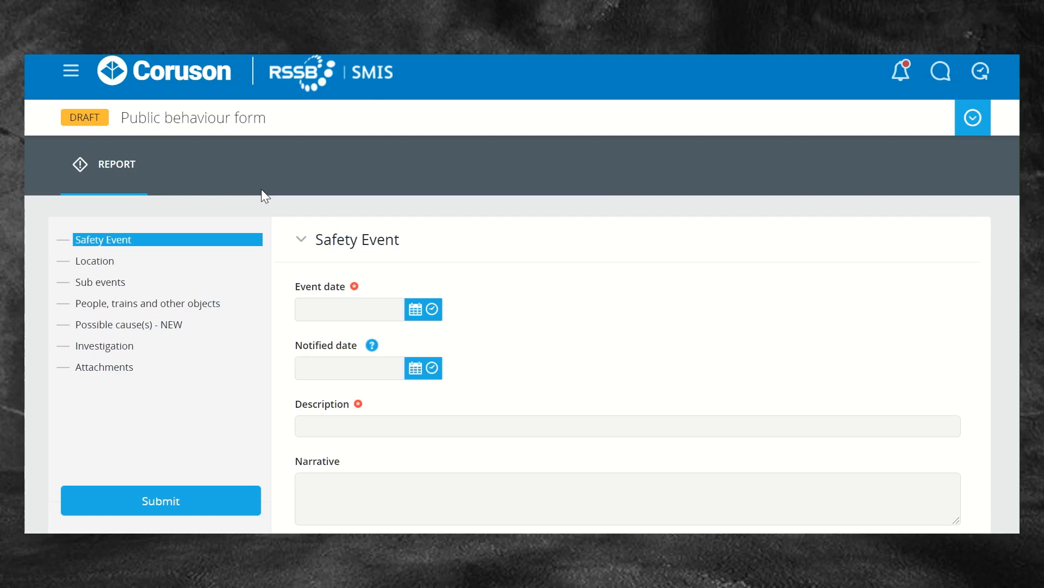
# In the Coruson SMIS Public behaviour form, add an Incorrect usage of level crossing incident under Sub events.
pyautogui.click(147, 283)
pyautogui.scroll(-1, 498, 407)
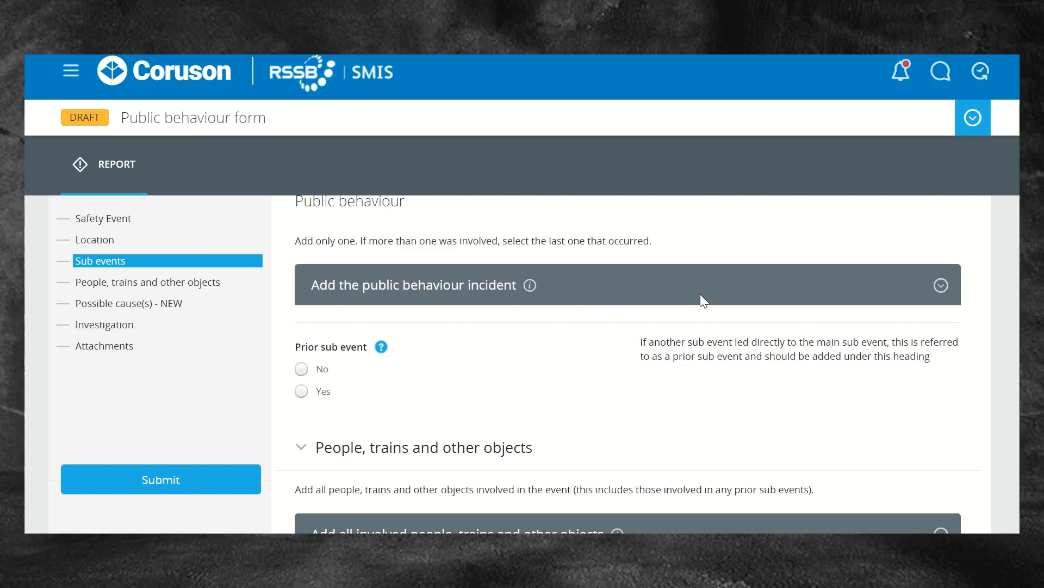
pyautogui.click(941, 285)
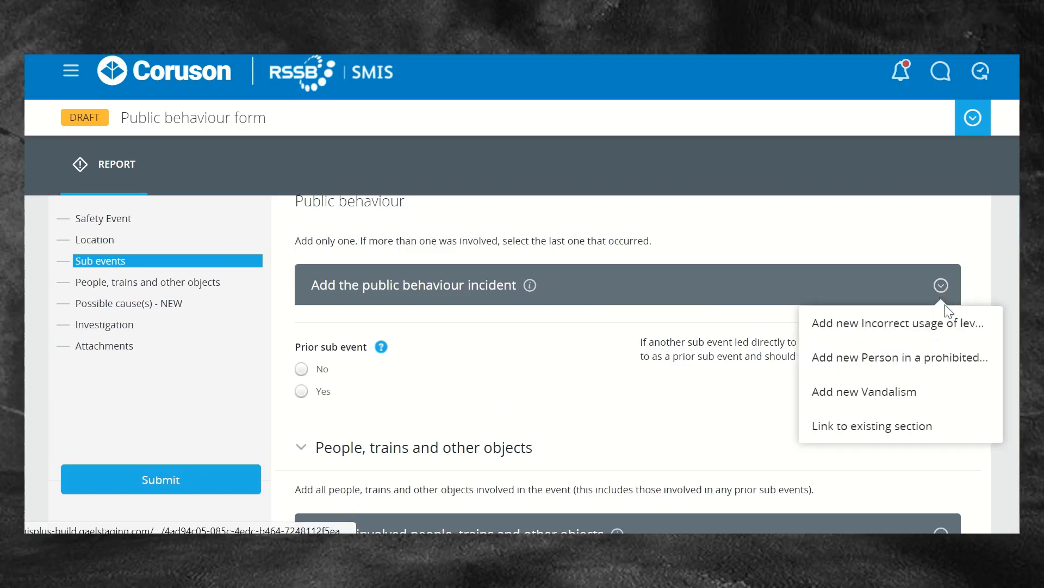
pyautogui.click(879, 324)
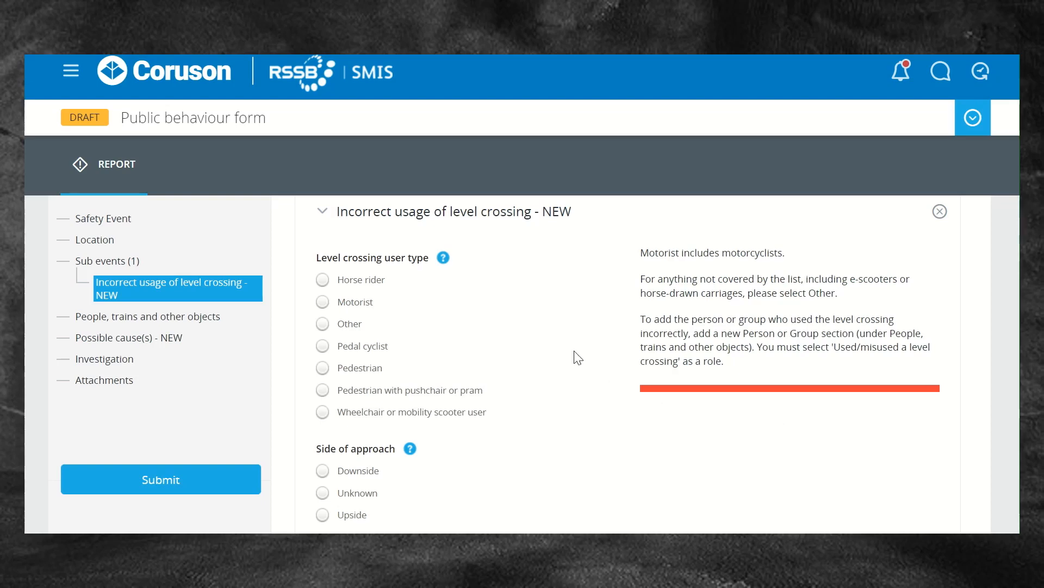
# Try Horse rider and Motorist as the level crossing user type and review the follow-up questions for each.
pyautogui.click(322, 280)
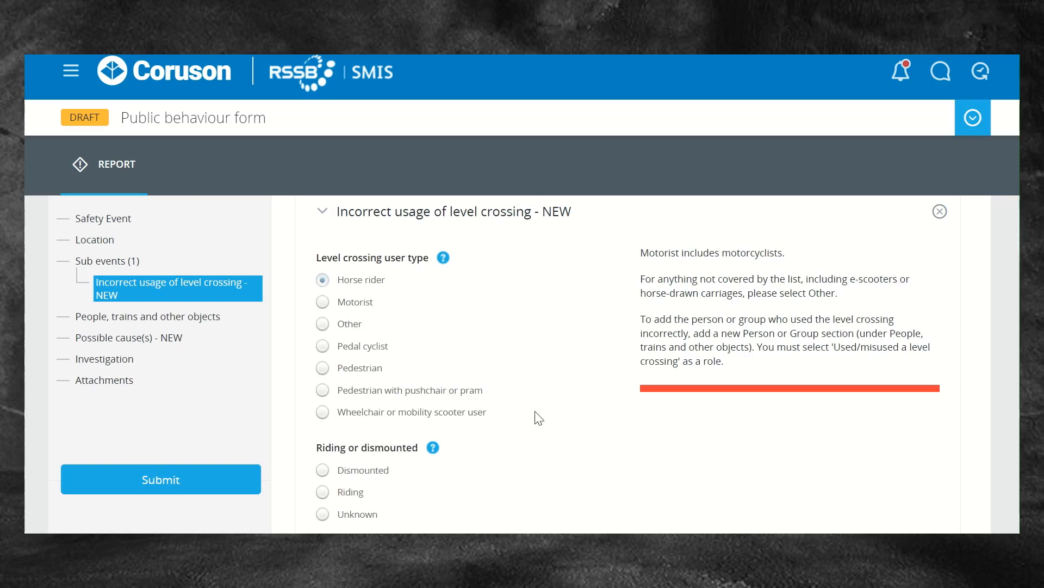
pyautogui.scroll(-1, 535, 416)
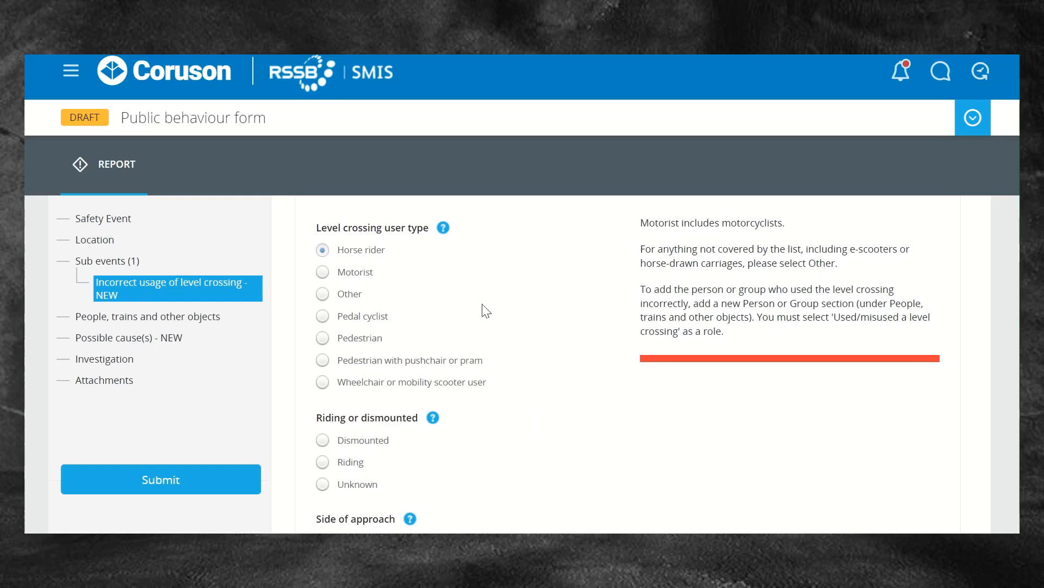
pyautogui.click(324, 273)
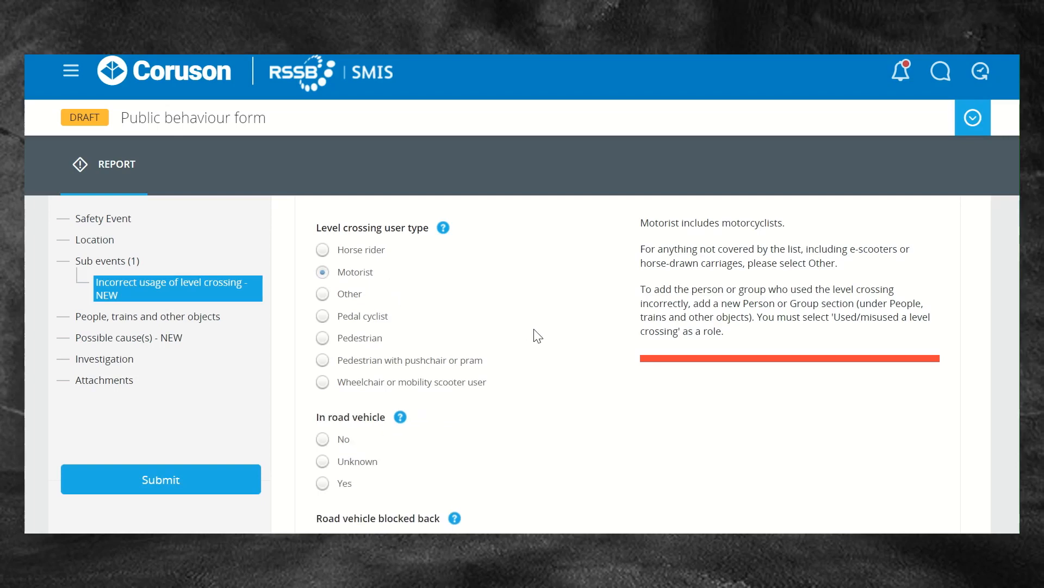
pyautogui.scroll(-1, 538, 335)
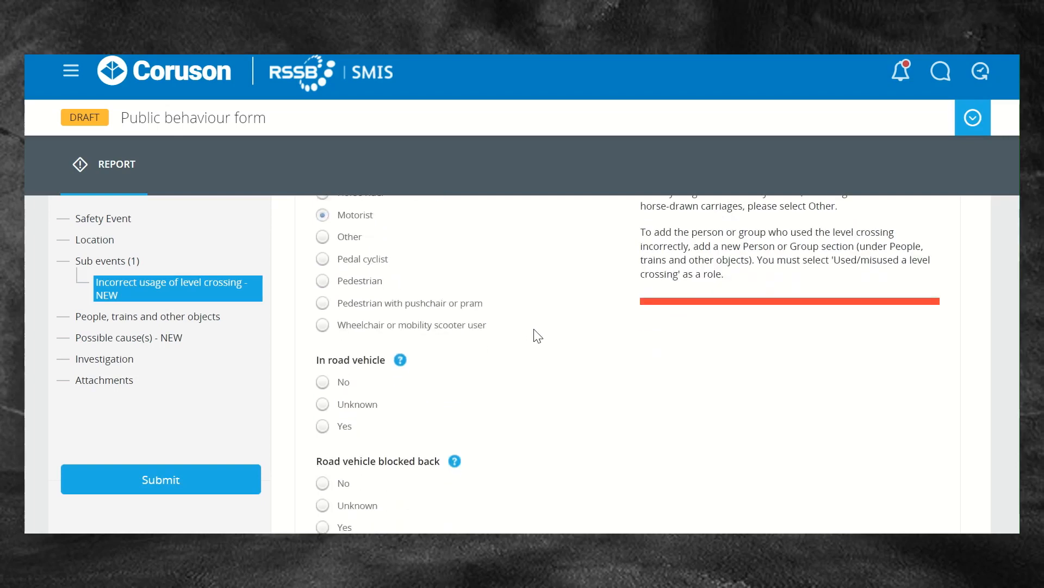
pyautogui.scroll(-1, 538, 336)
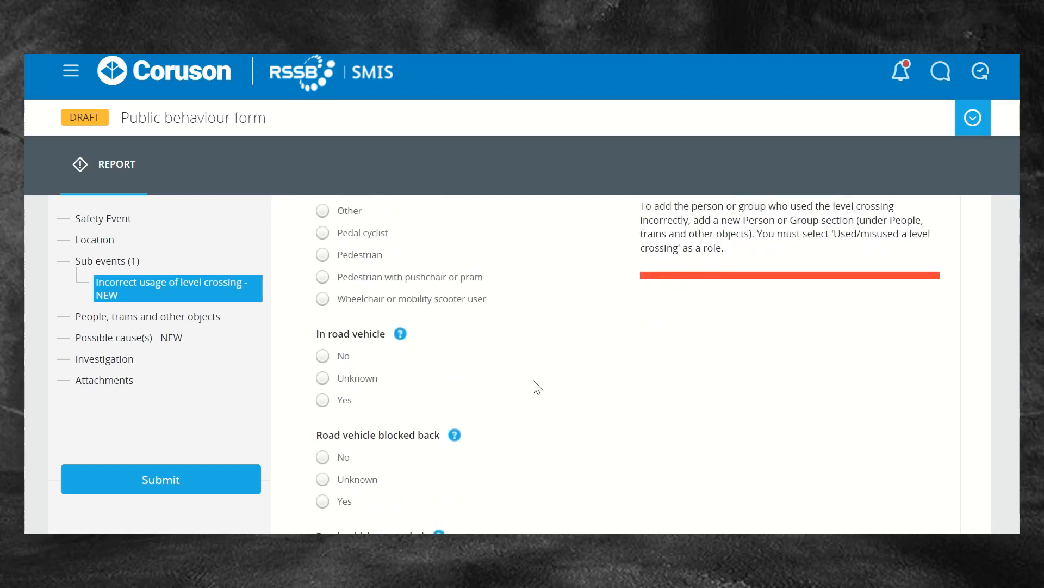
pyautogui.scroll(-2, 539, 392)
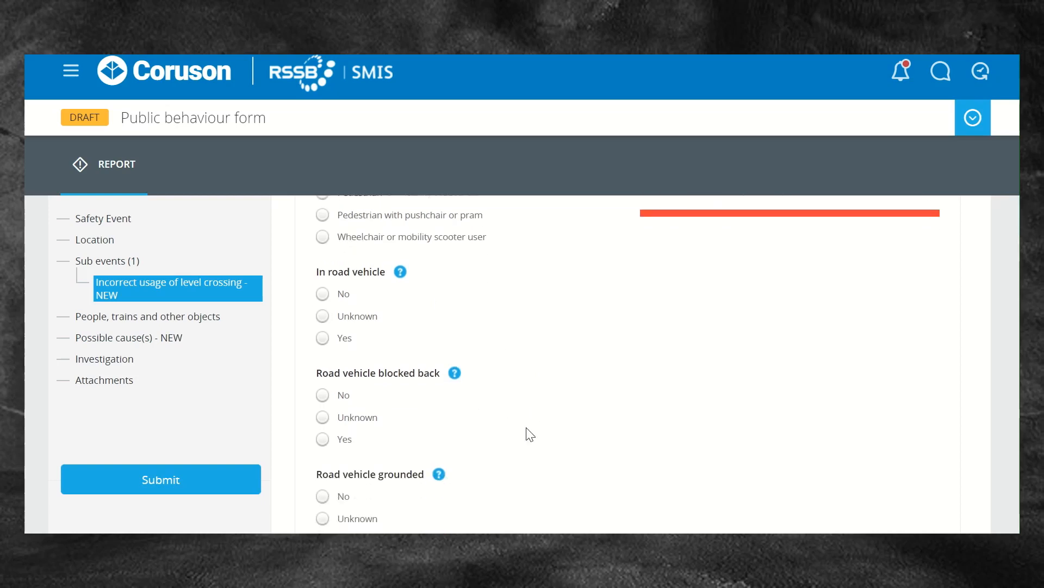
pyautogui.scroll(-3, 524, 431)
pyautogui.scroll(8, 449, 418)
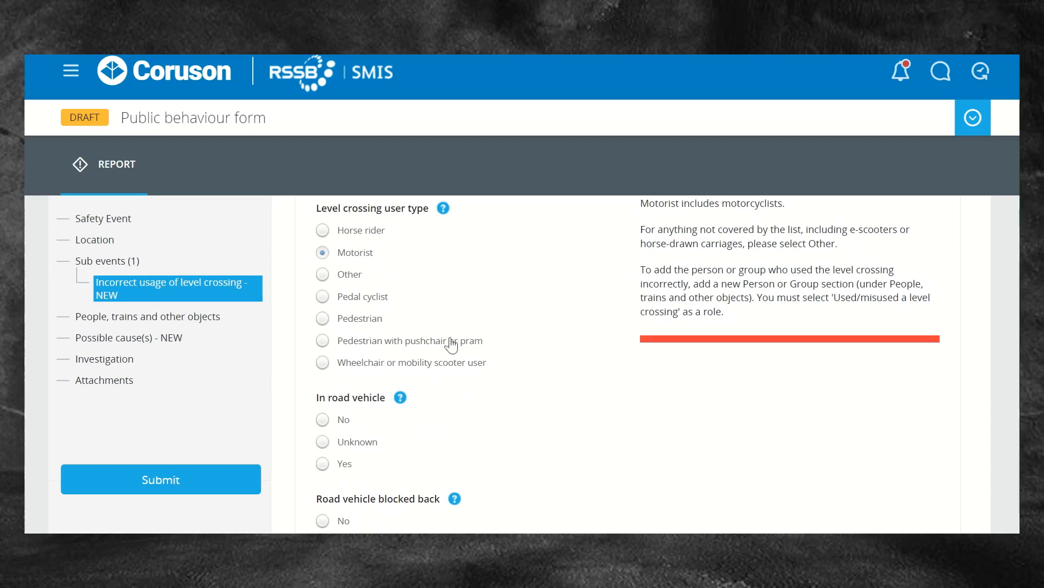
# Set the level crossing user type to Pedestrian and check the side of approach options.
pyautogui.click(323, 320)
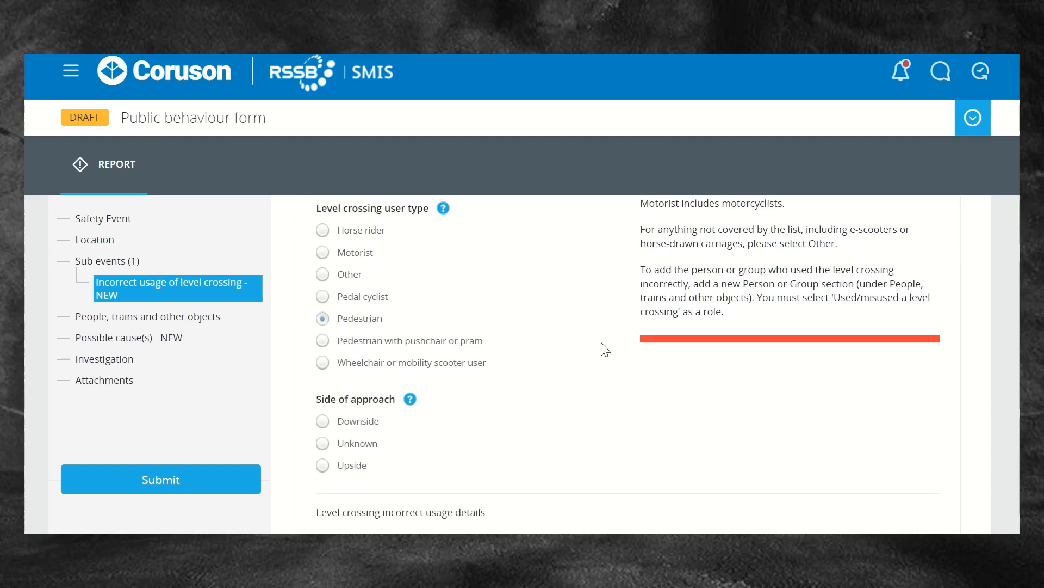
pyautogui.scroll(1, 606, 349)
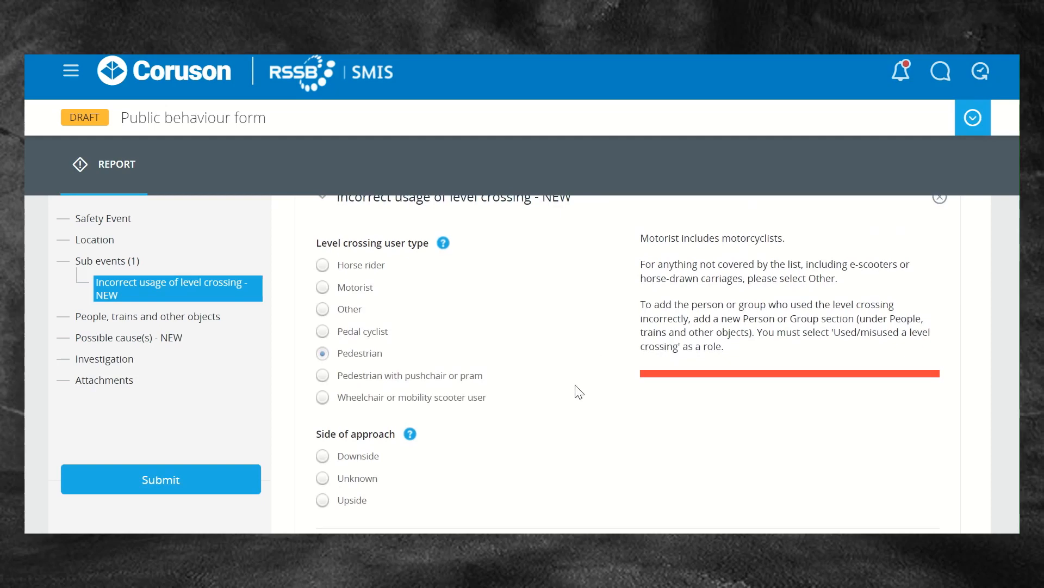
pyautogui.scroll(-1, 489, 437)
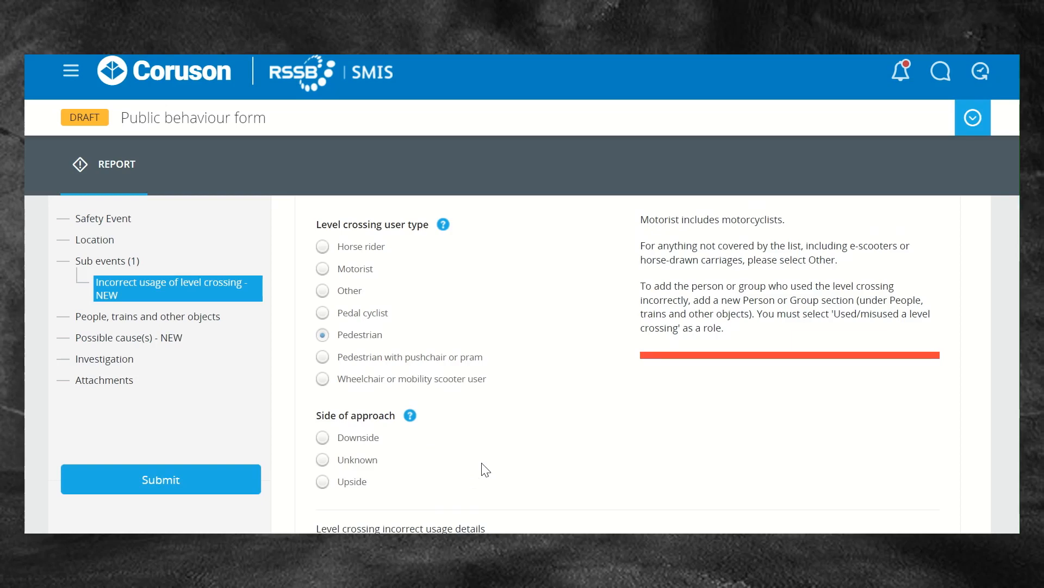
# Review the level crossing incorrect usage questions, from Train approaching through the incorrect usage types to the incorrect use circumstances.
pyautogui.scroll(-5, 518, 451)
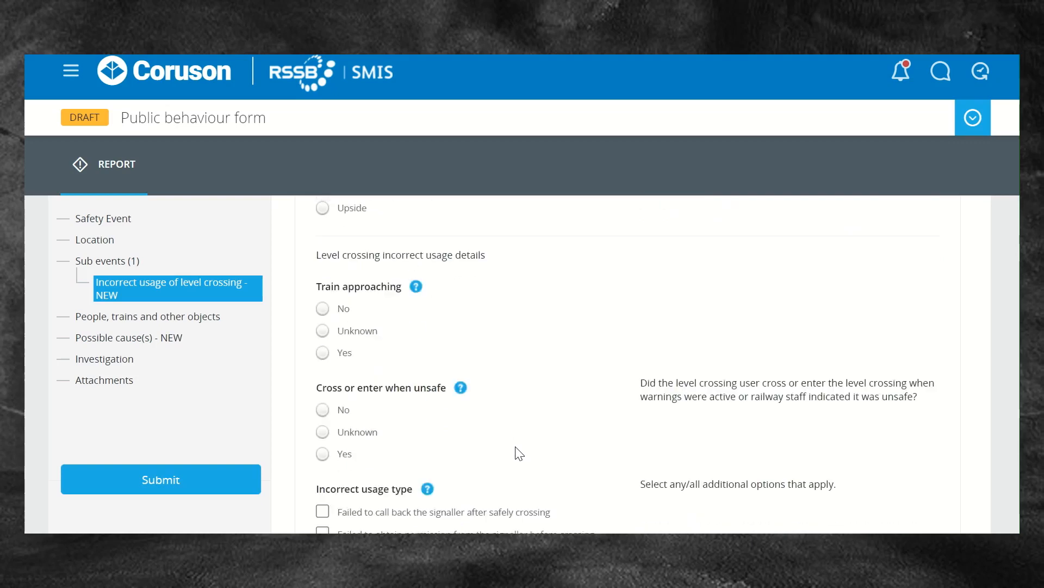
pyautogui.scroll(-1, 519, 452)
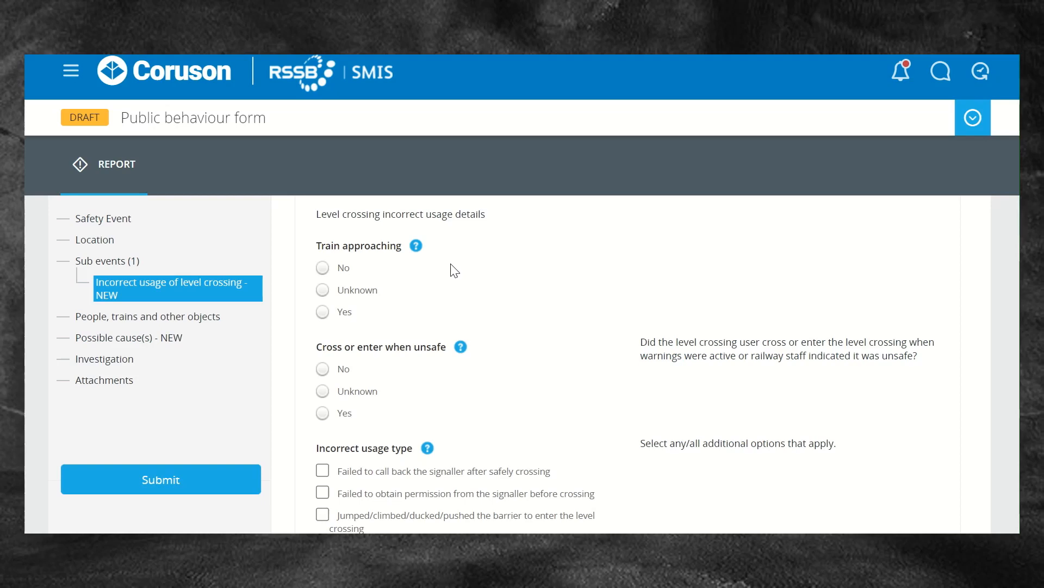
pyautogui.scroll(-3, 531, 381)
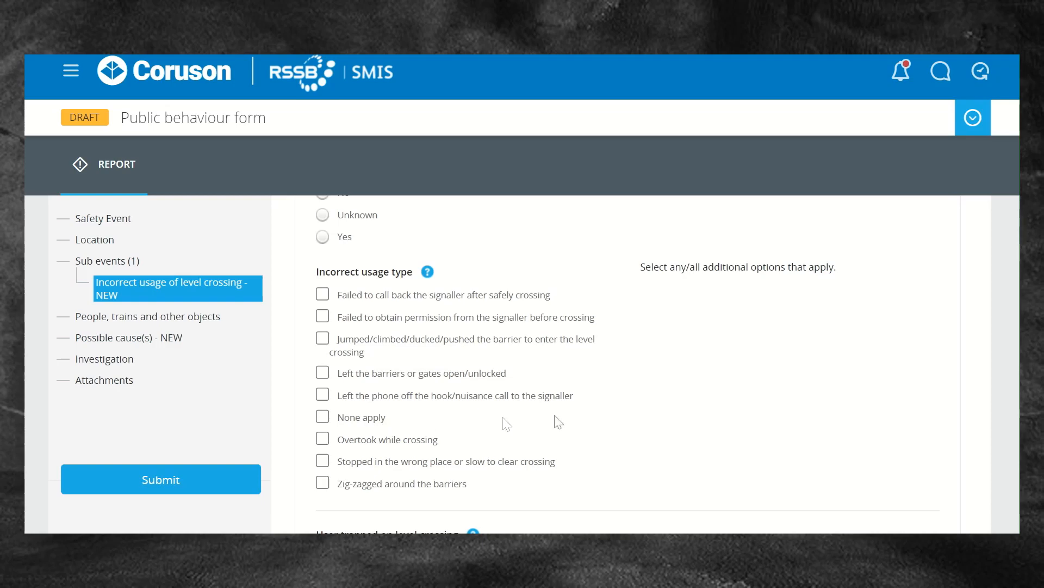
pyautogui.scroll(-4, 585, 424)
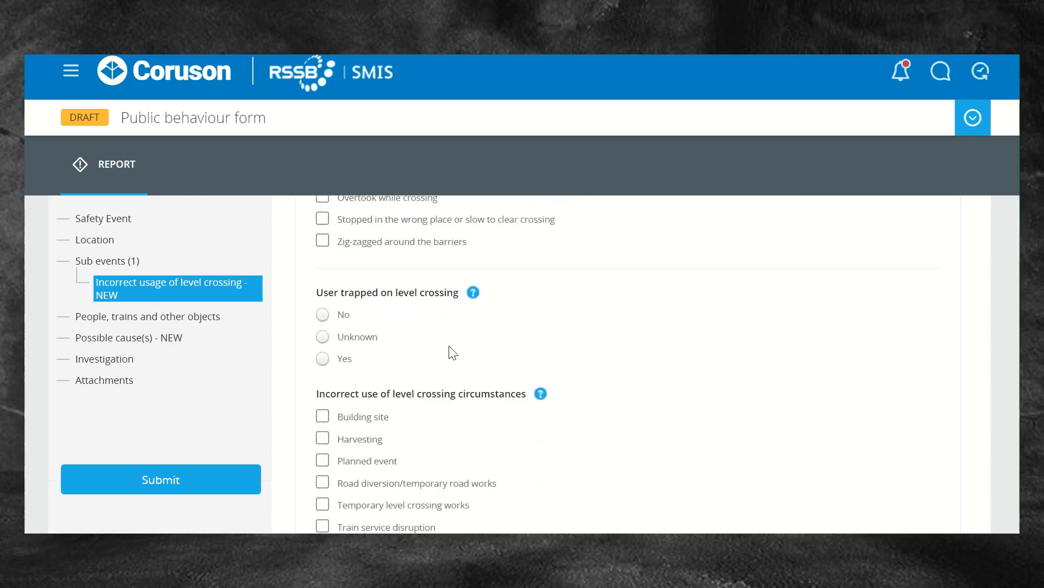
pyautogui.scroll(-1, 593, 393)
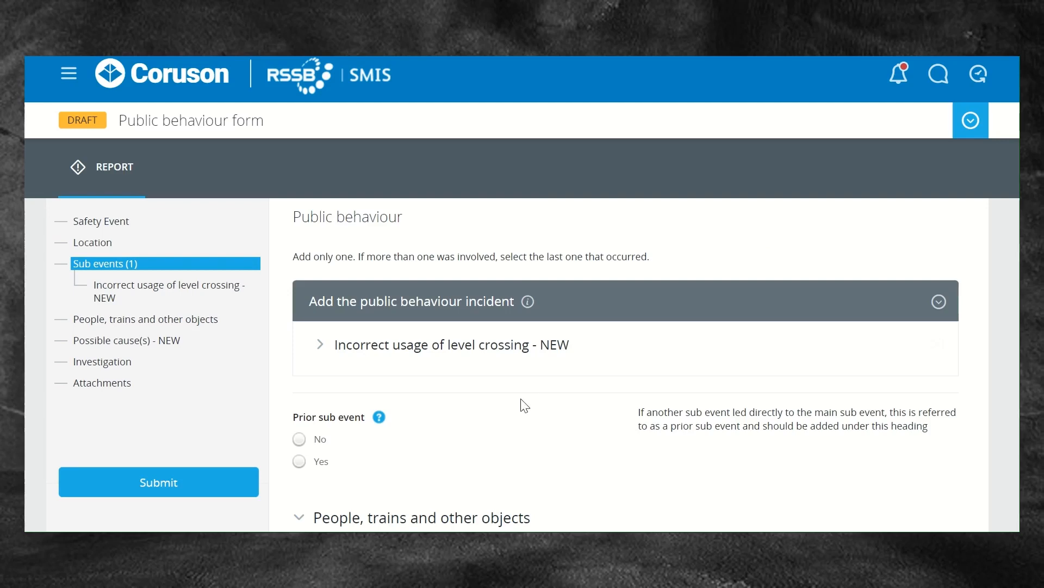
# Answer Yes to Prior sub event and add a Railway infrastructure fault as the prior sub event to the public behaviour incident.
pyautogui.click(299, 462)
pyautogui.scroll(-3, 446, 443)
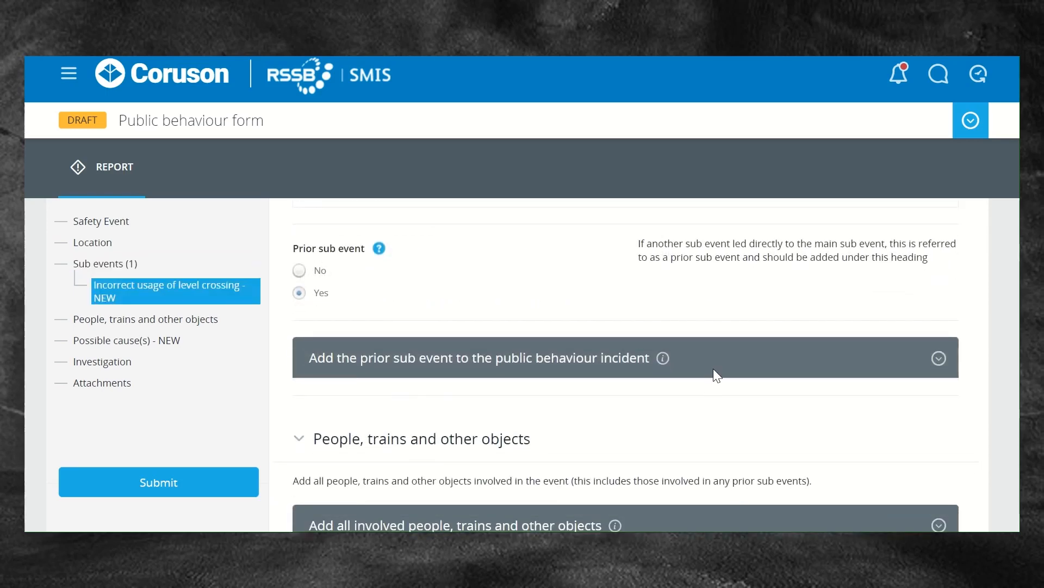
pyautogui.click(939, 359)
pyautogui.scroll(-1, 762, 440)
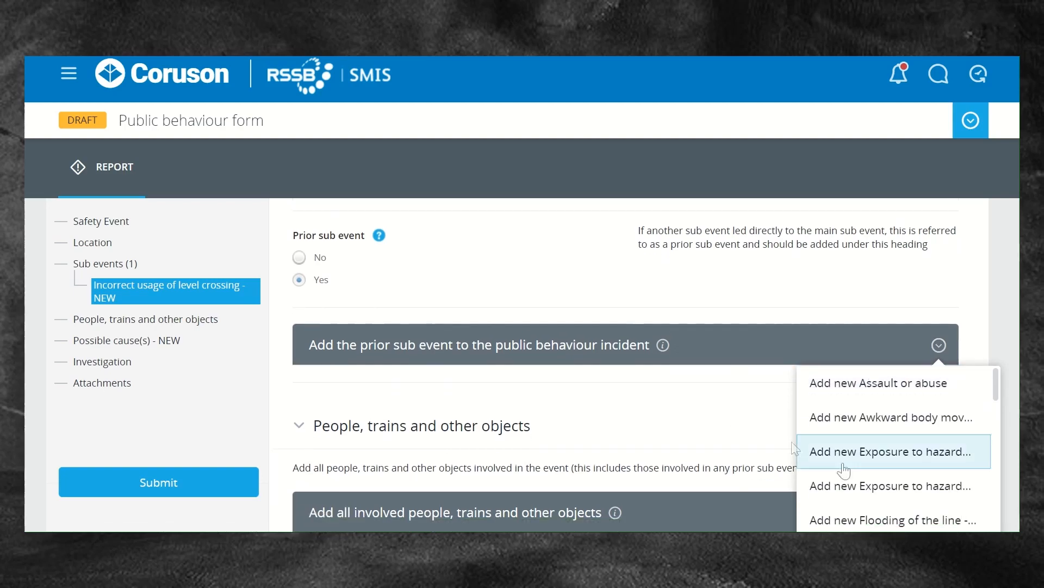
pyautogui.scroll(-3, 846, 470)
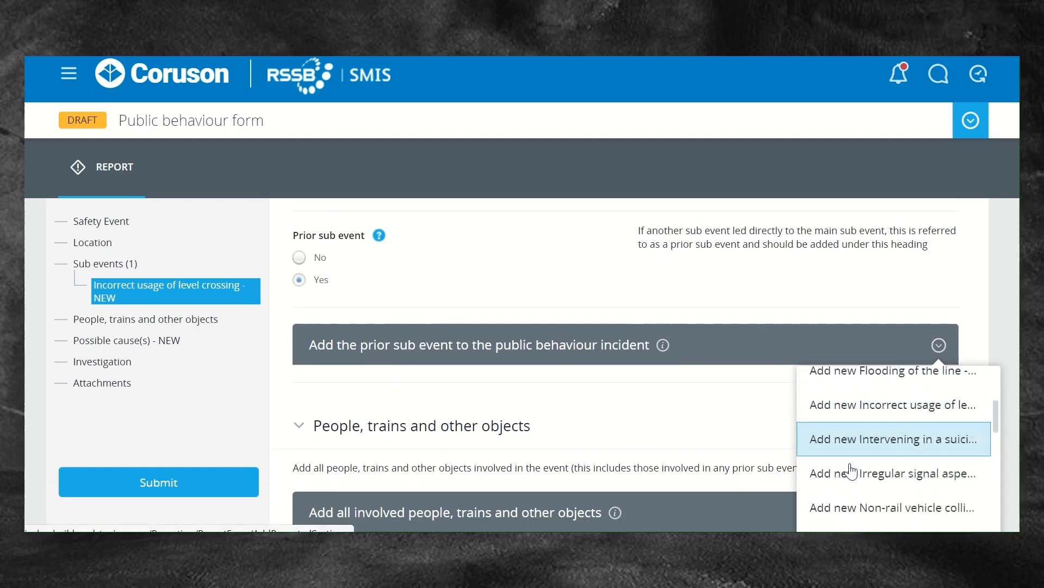
pyautogui.scroll(-5, 851, 471)
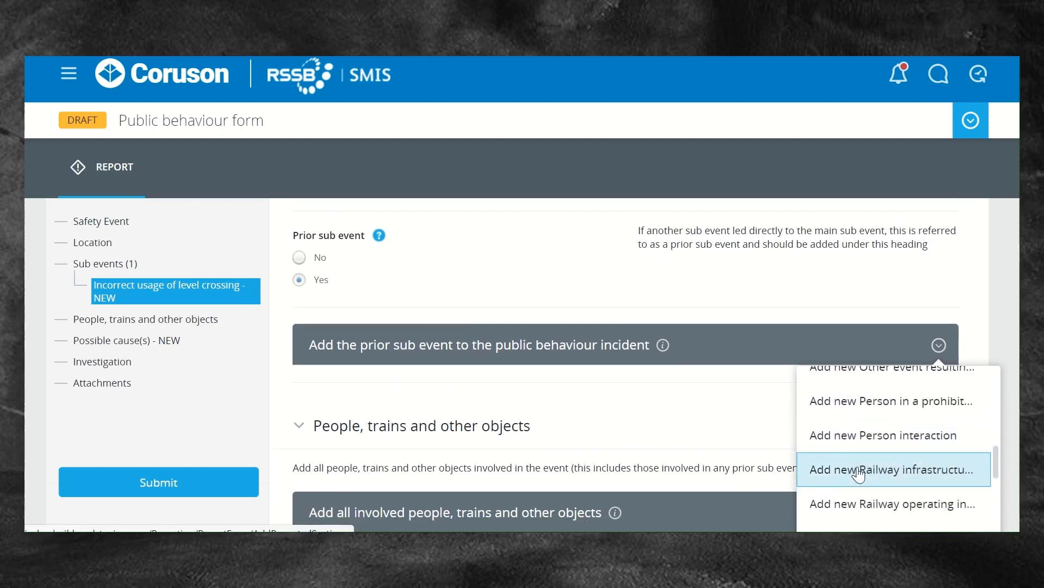
pyautogui.click(858, 471)
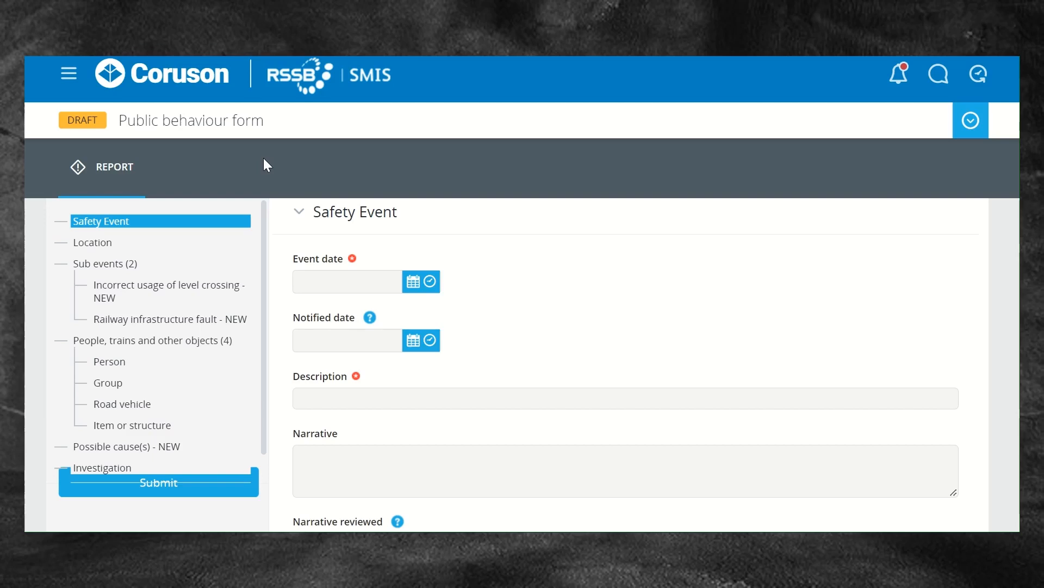
# Go to People, trains and other objects, review the roles available for the Person entry, and collapse it again.
pyautogui.click(186, 341)
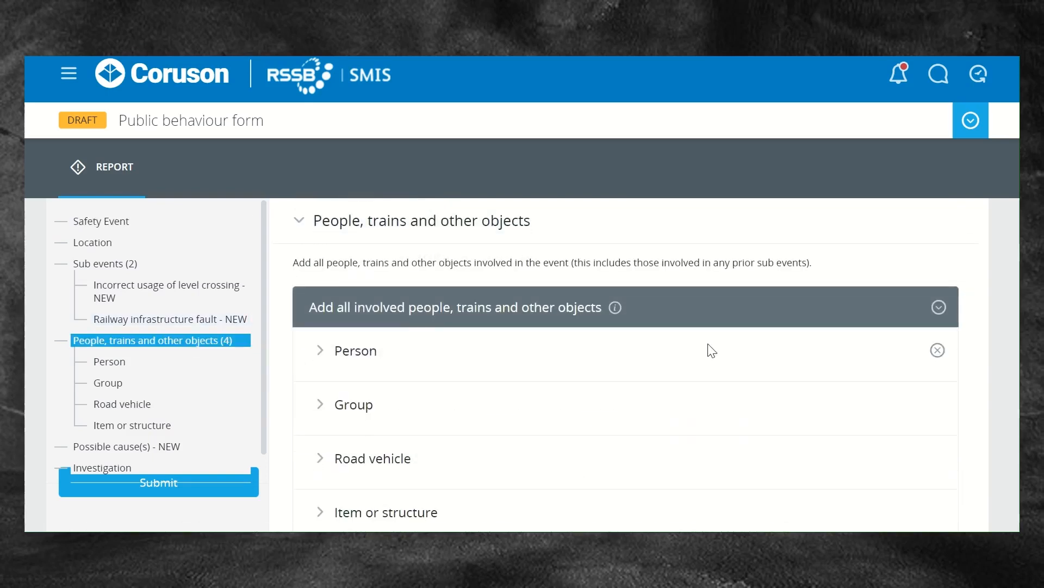
pyautogui.scroll(-1, 709, 351)
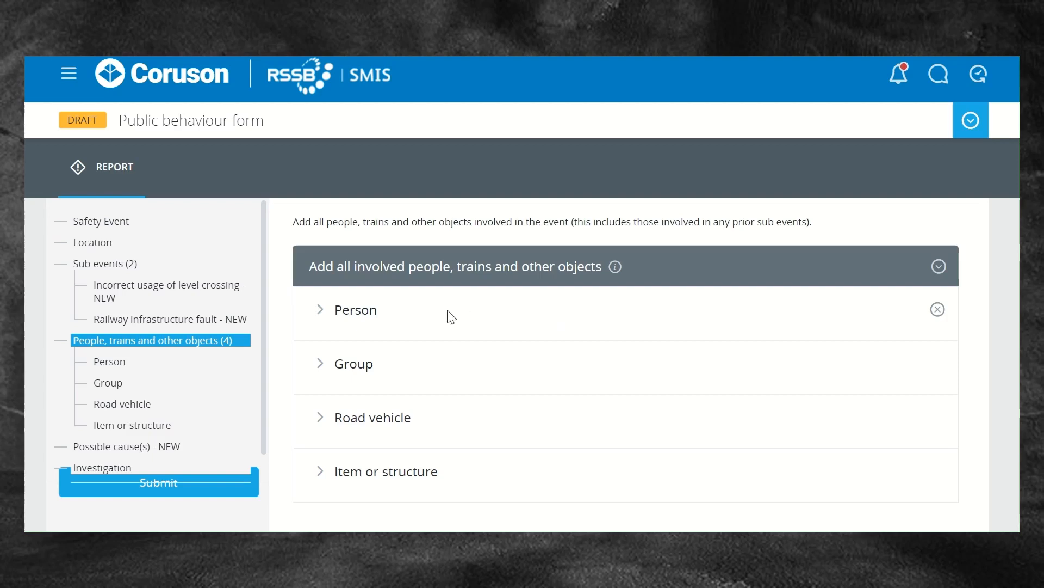
pyautogui.click(322, 311)
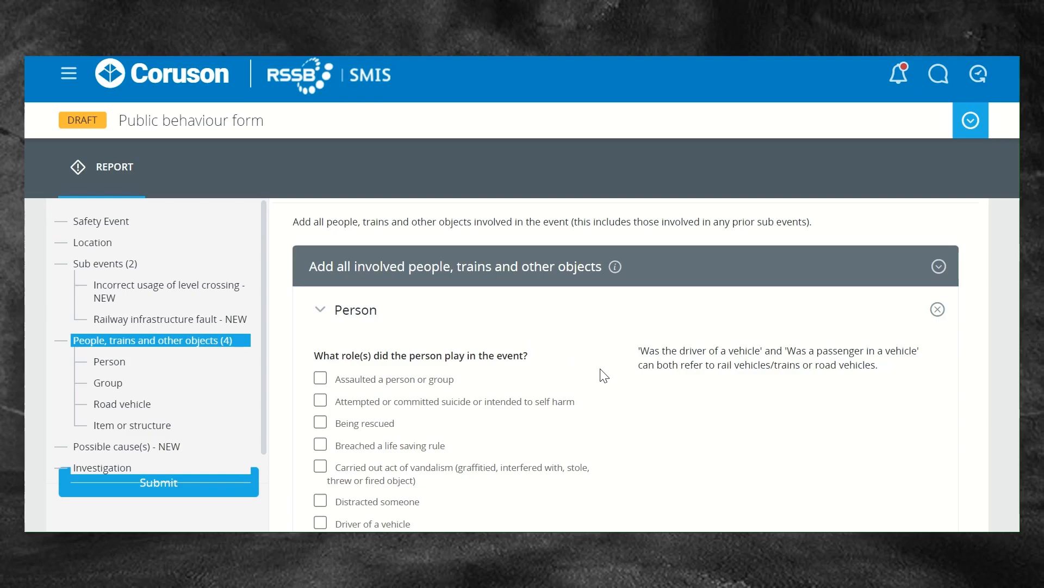
pyautogui.scroll(-1, 602, 374)
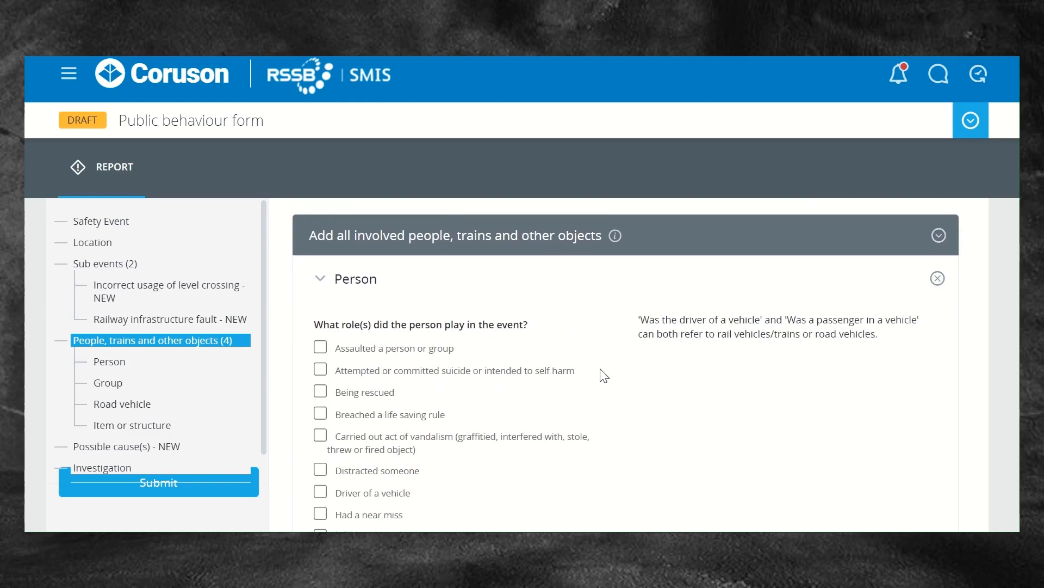
pyautogui.scroll(-1, 495, 461)
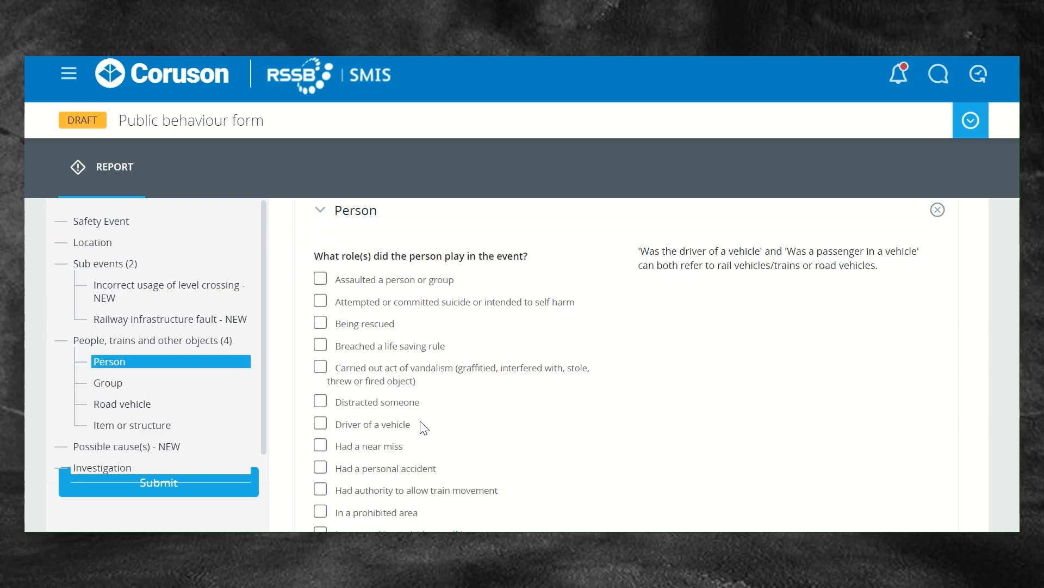
pyautogui.scroll(-4, 541, 417)
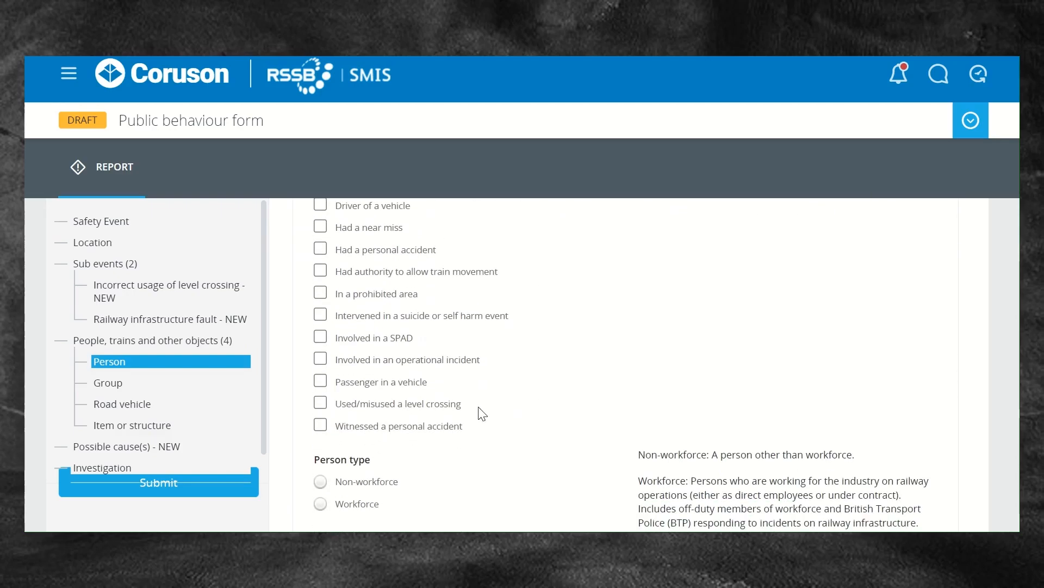
pyautogui.scroll(5, 482, 414)
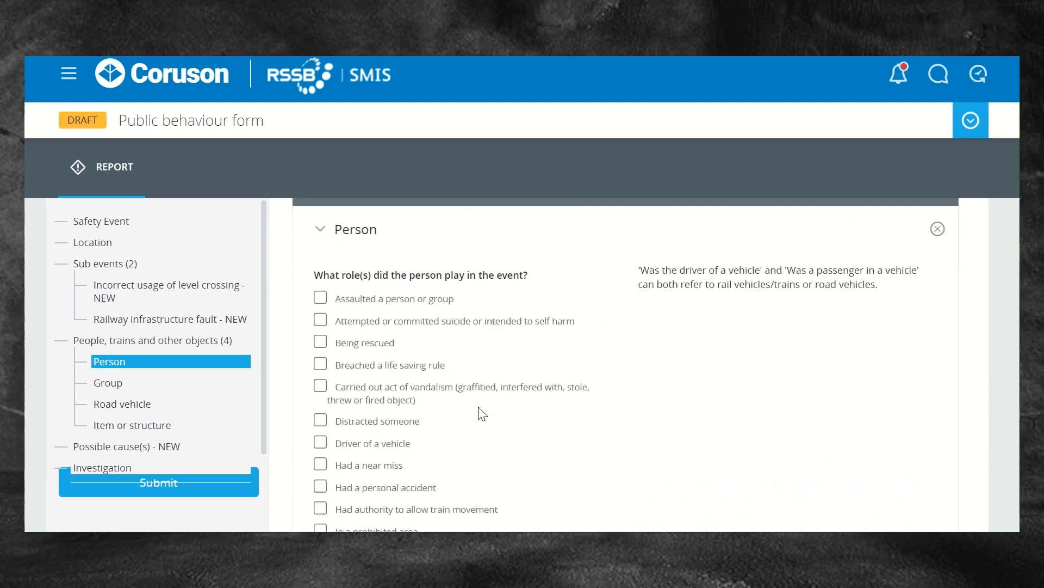
pyautogui.click(322, 301)
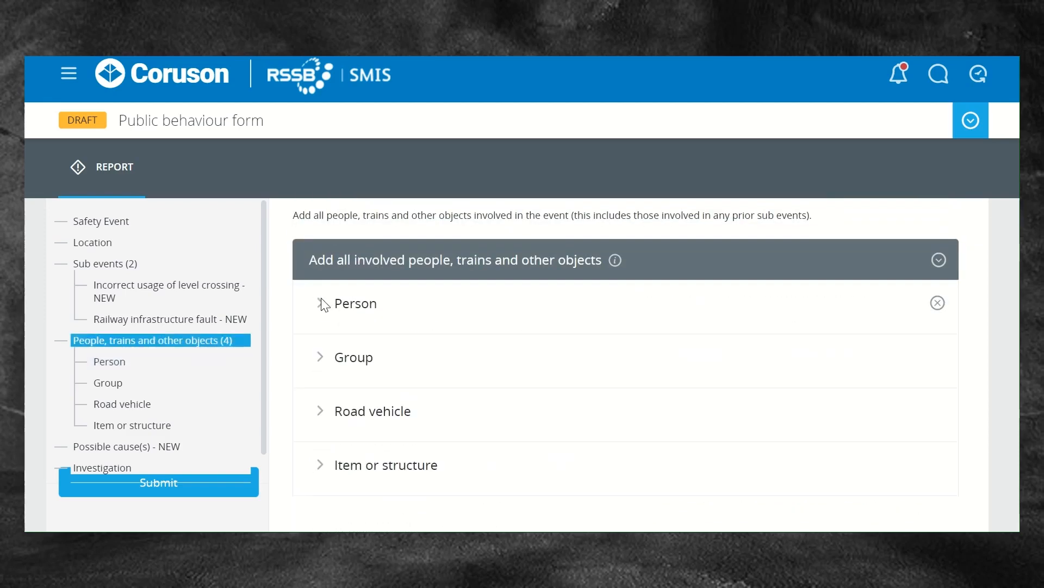
# Expand the Group entry, review the roles and group sizes it offers, and collapse it again.
pyautogui.click(322, 359)
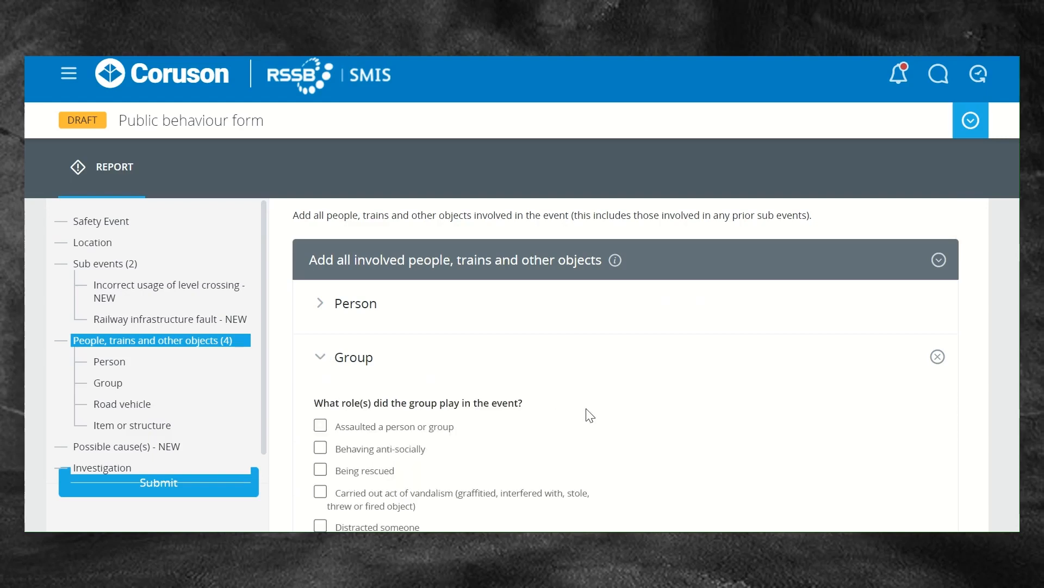
pyautogui.scroll(-4, 590, 416)
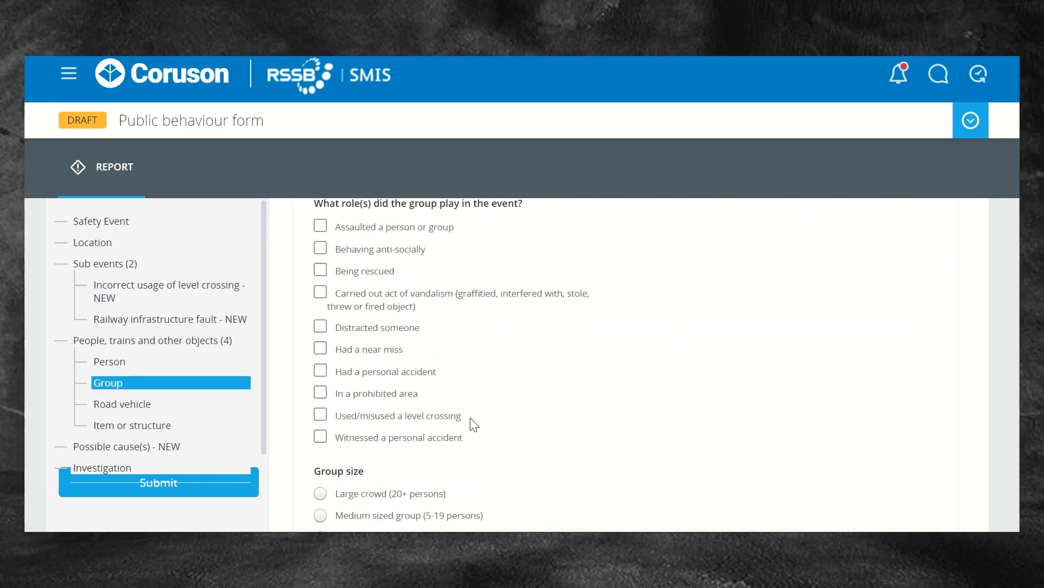
pyautogui.scroll(2, 475, 425)
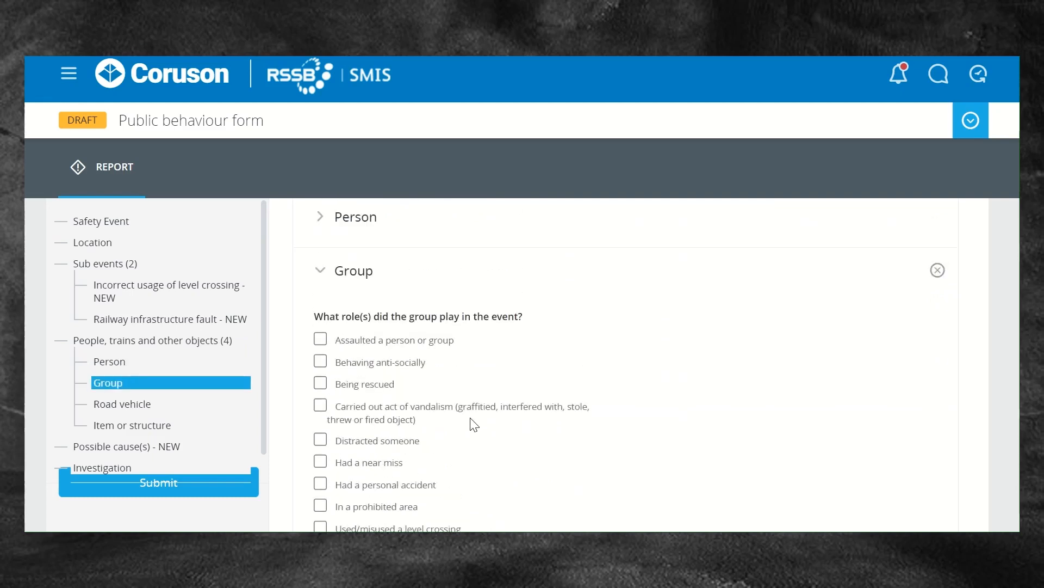
pyautogui.click(325, 281)
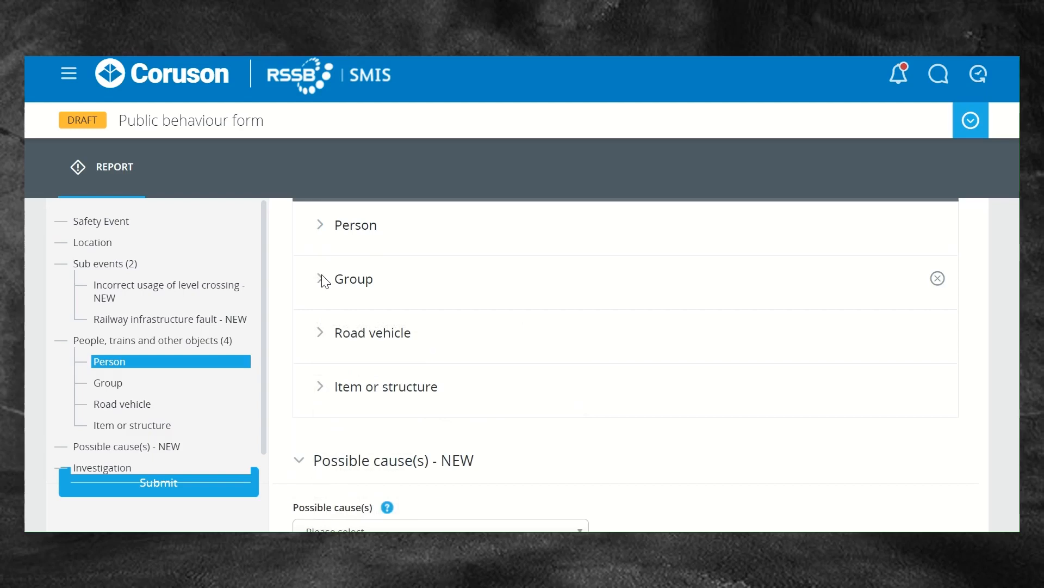
# Expand the Road vehicle entry, review the roles the vehicle could have played in the event, and collapse it again.
pyautogui.click(323, 335)
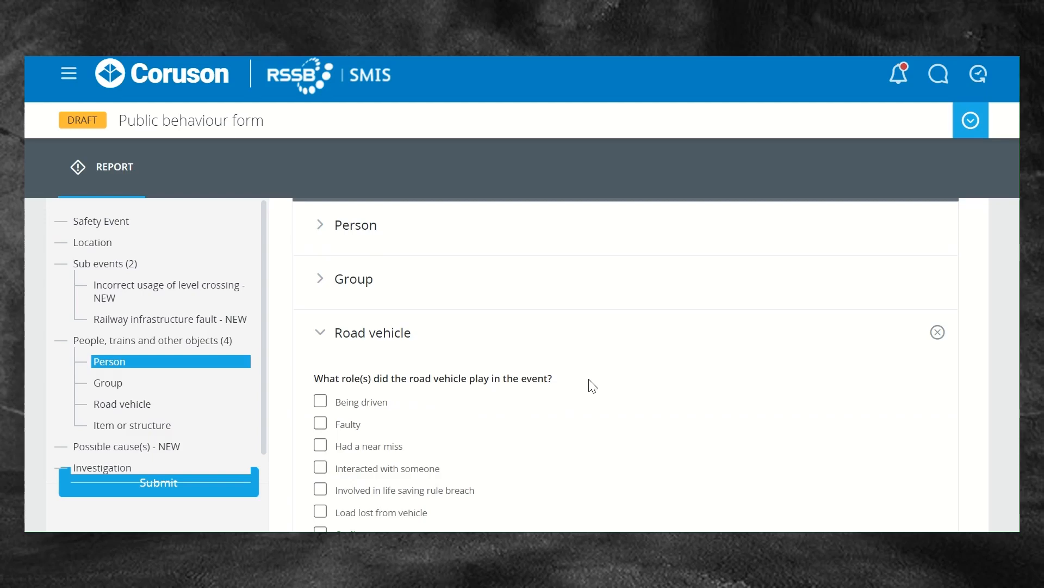
pyautogui.scroll(-1, 592, 385)
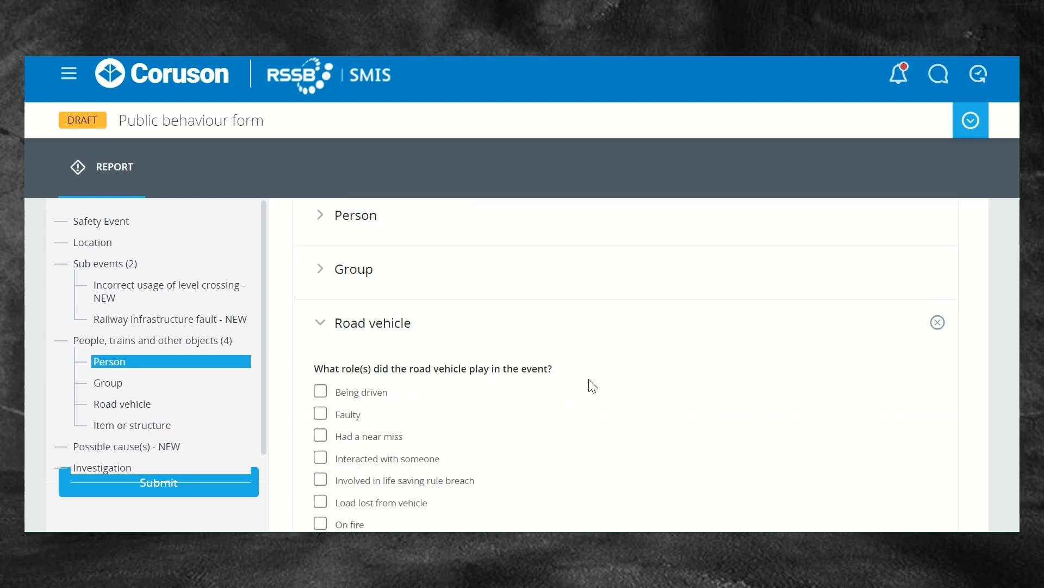
pyautogui.scroll(-2, 593, 386)
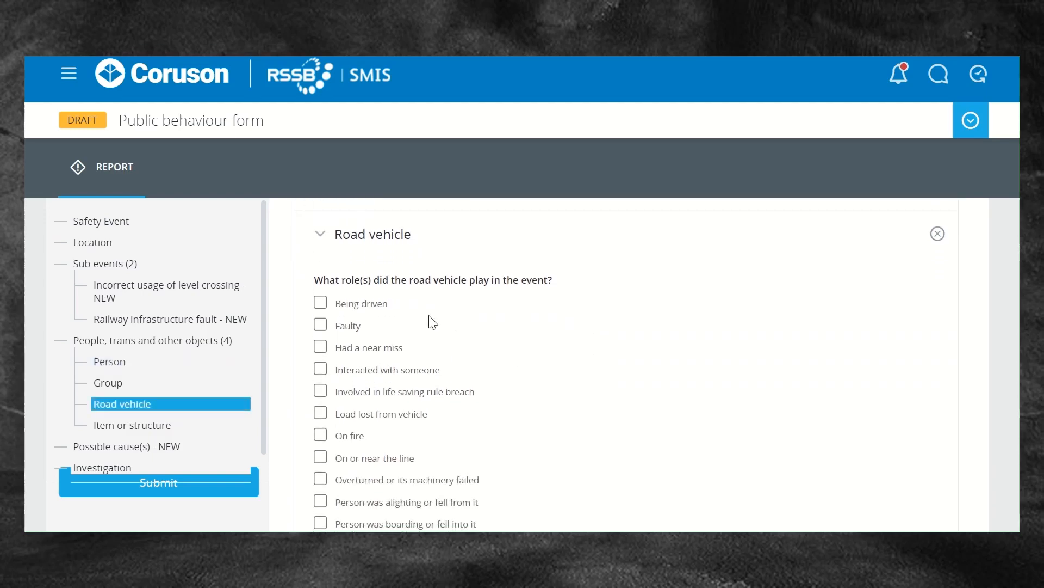
pyautogui.scroll(-1, 587, 434)
pyautogui.scroll(-3, 587, 433)
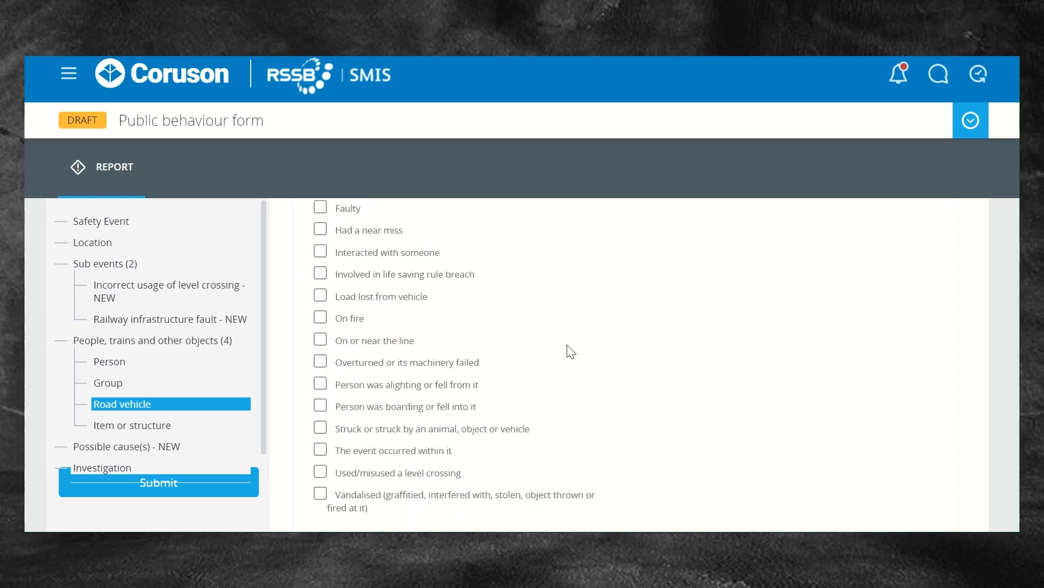
pyautogui.scroll(4, 566, 349)
pyautogui.click(321, 238)
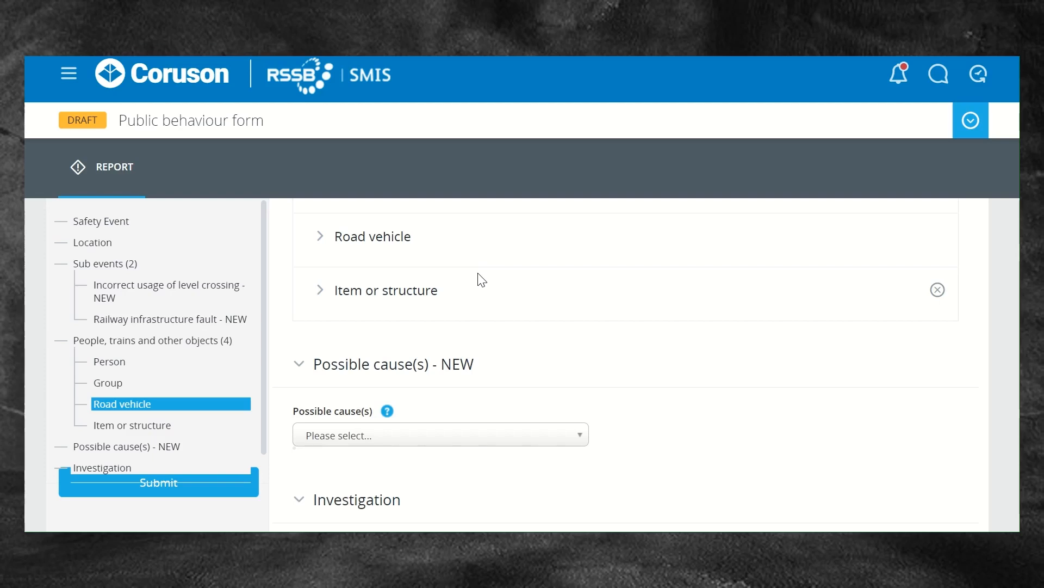
# Expand the Item or structure entry, review its role options, and set the item or structure type to Structure.
pyautogui.click(323, 294)
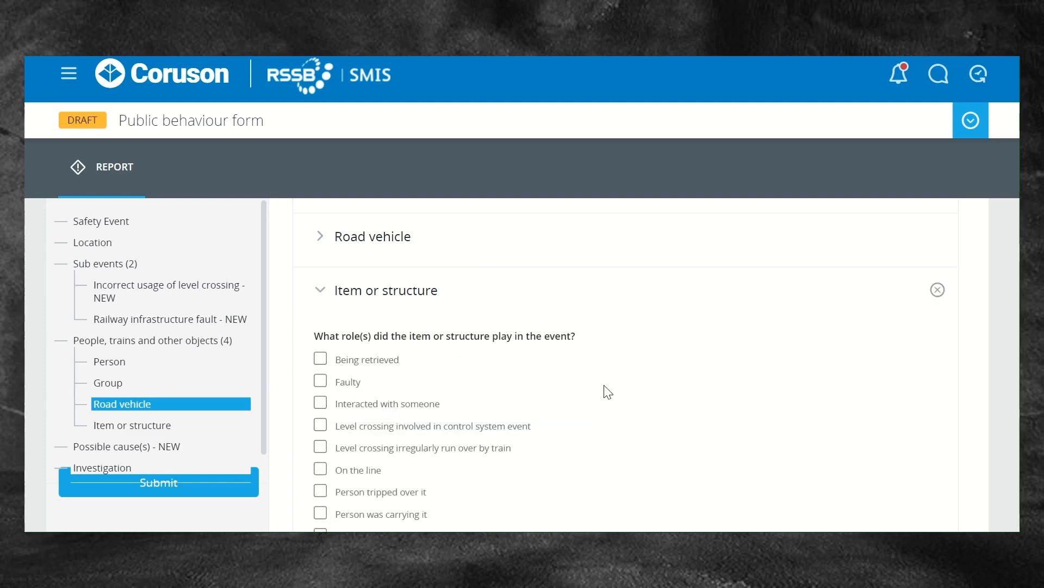
pyautogui.scroll(-5, 608, 392)
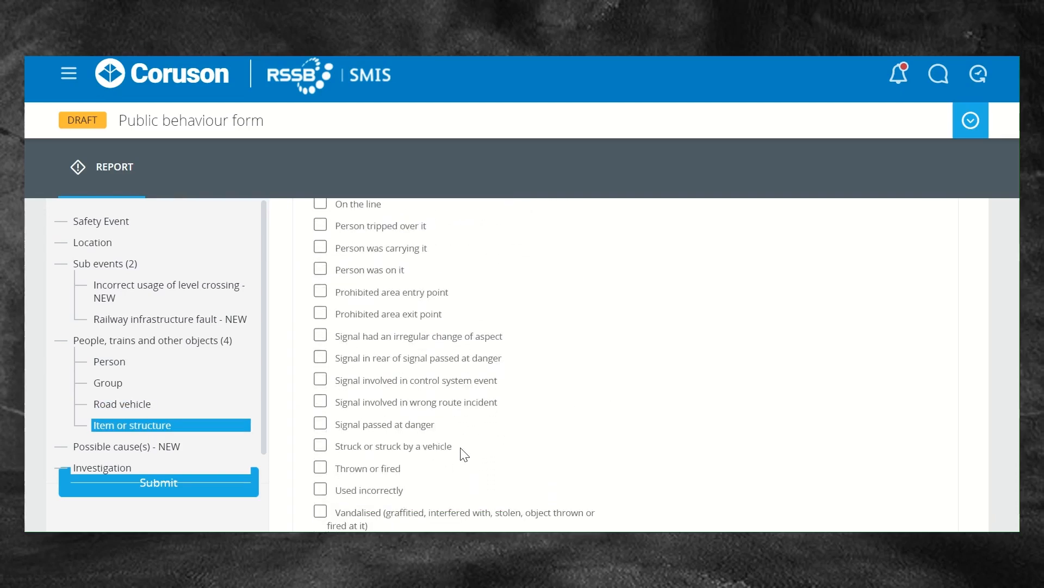
pyautogui.scroll(-4, 464, 454)
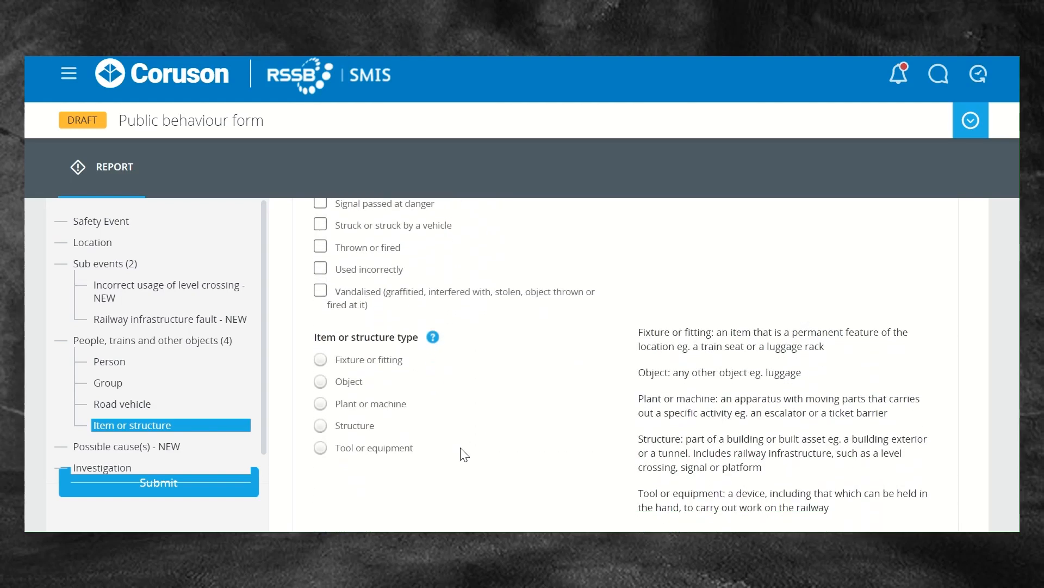
pyautogui.click(358, 427)
pyautogui.scroll(-3, 547, 417)
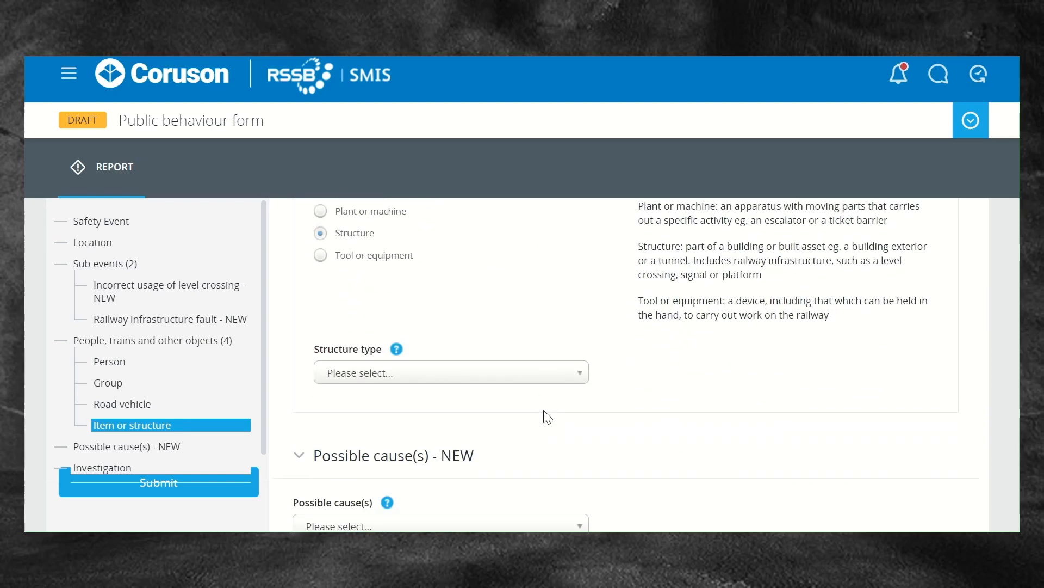
# Set the structure type of the Item or structure entry to Level crossing.
pyautogui.click(520, 379)
pyautogui.scroll(-5, 509, 492)
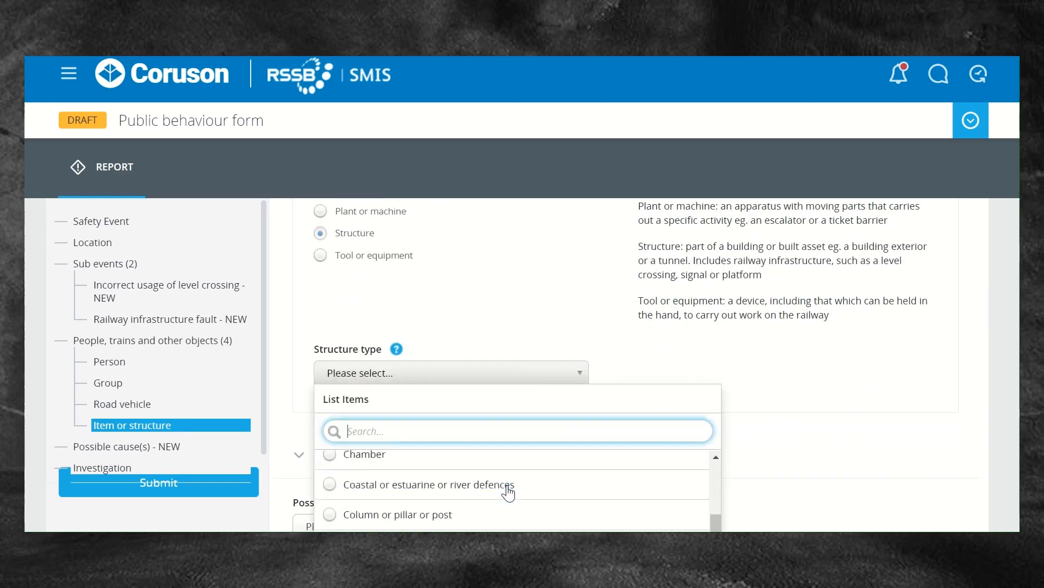
pyautogui.click(488, 491)
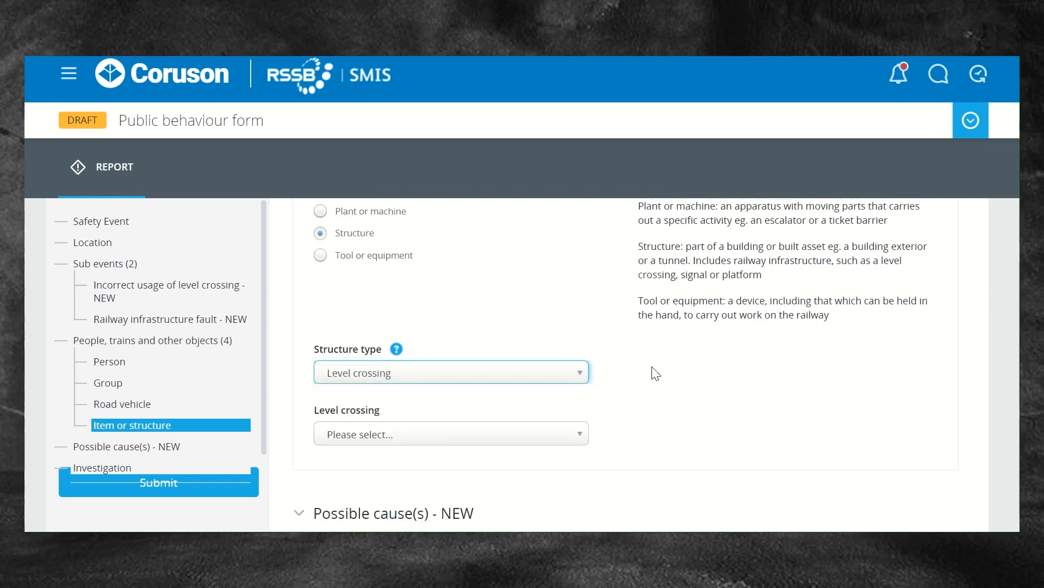
# Search the Level crossing list for "watford" and select a matching crossing for the structure.
pyautogui.scroll(-2, 656, 373)
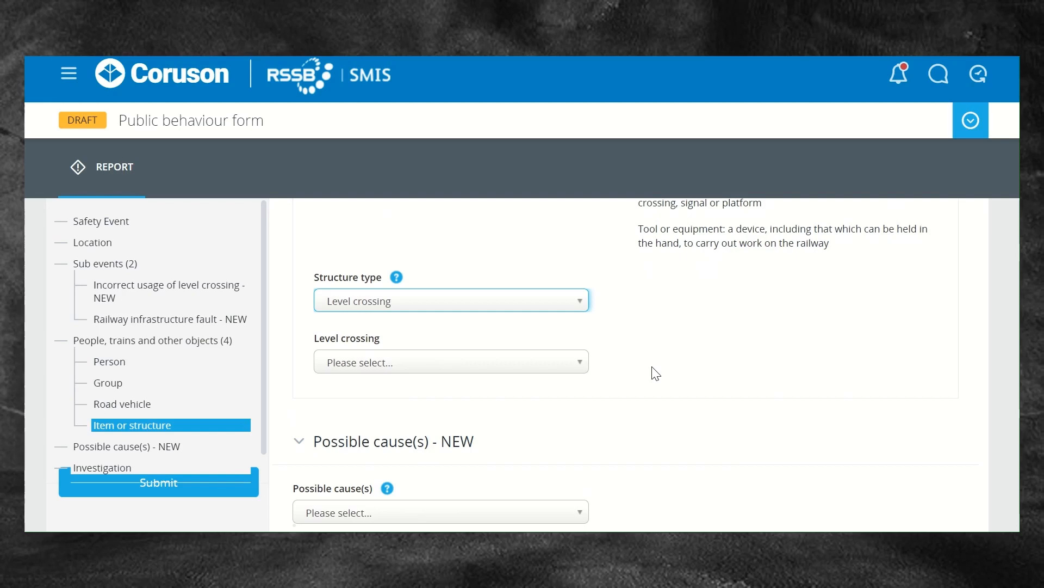
pyautogui.click(576, 361)
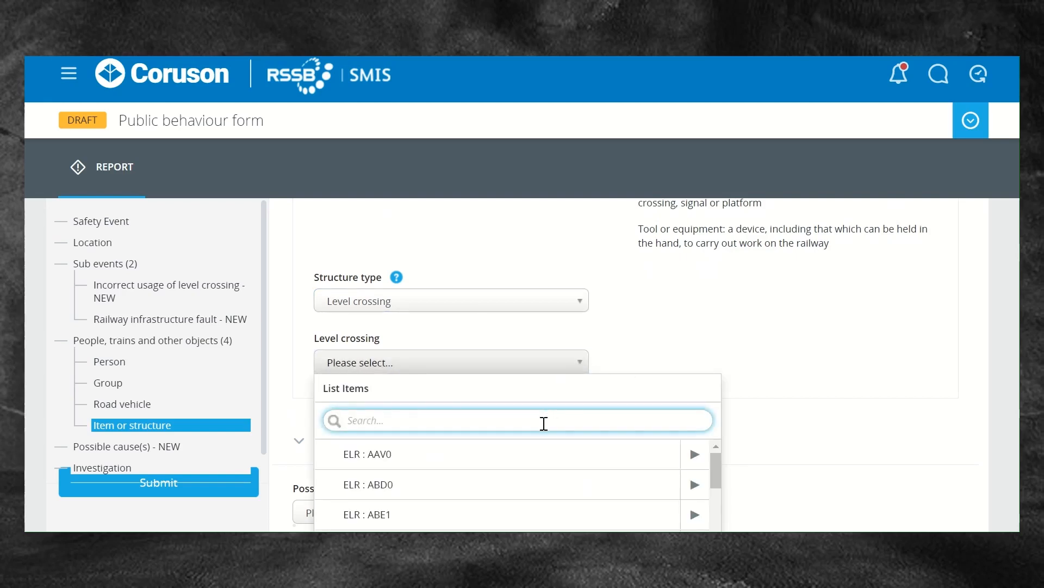
pyautogui.write('watford')
pyautogui.click(531, 463)
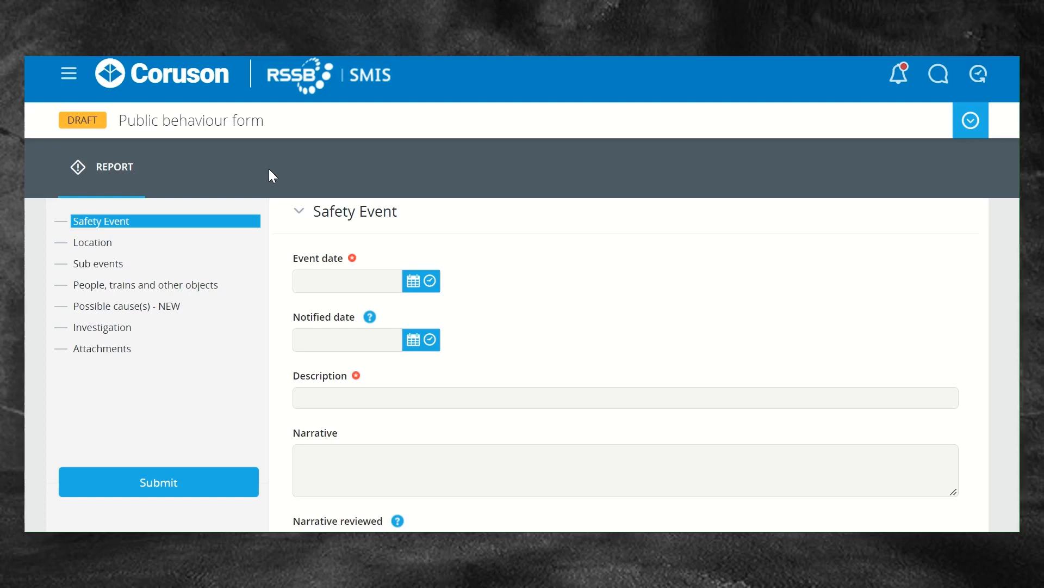
# Go to Possible cause(s) and review the Level crossing use causes within Non-work related activities under Human performance factors.
pyautogui.click(212, 306)
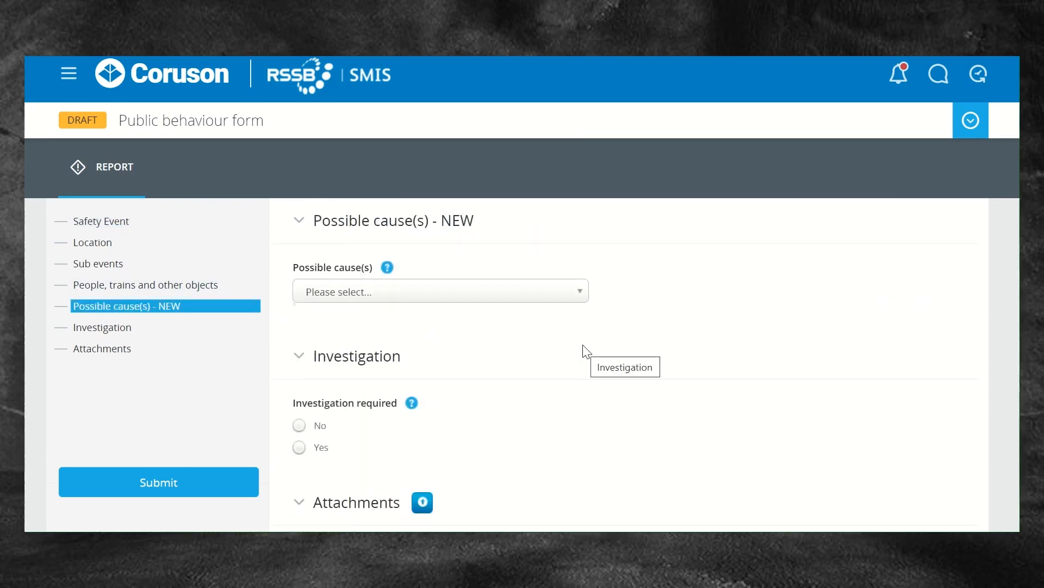
pyautogui.click(566, 298)
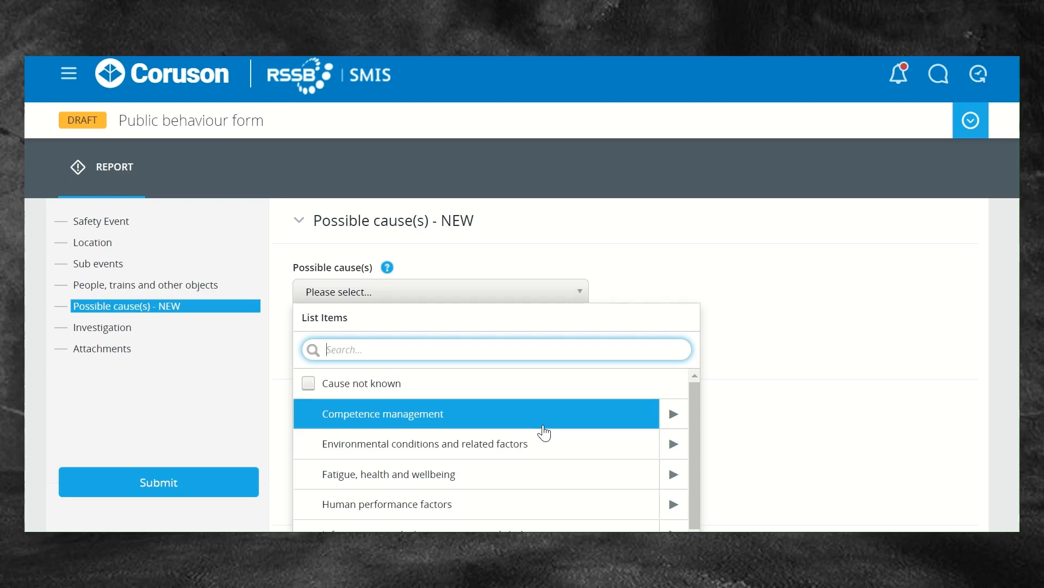
pyautogui.scroll(-1, 544, 433)
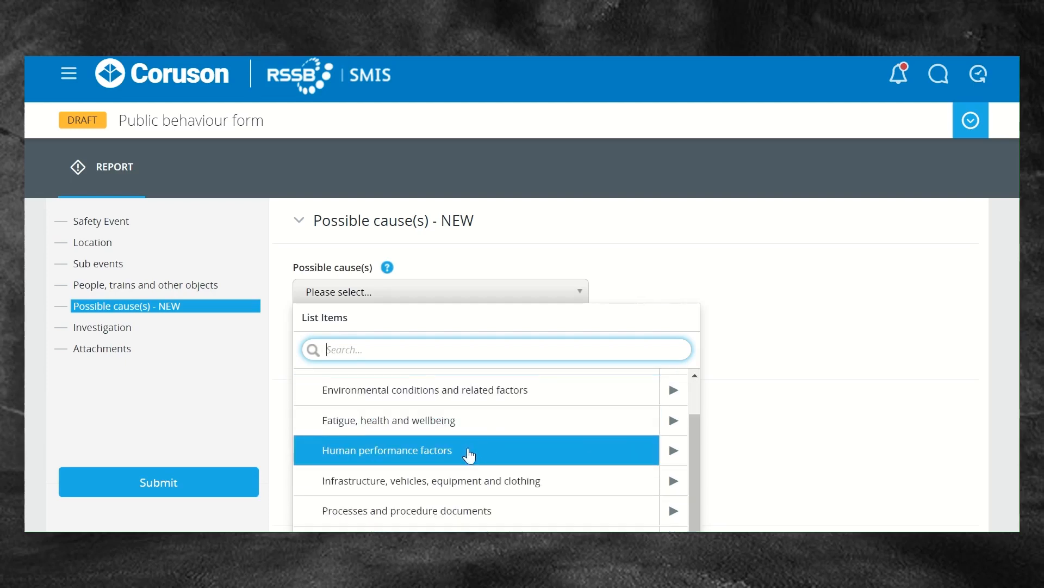
pyautogui.click(673, 454)
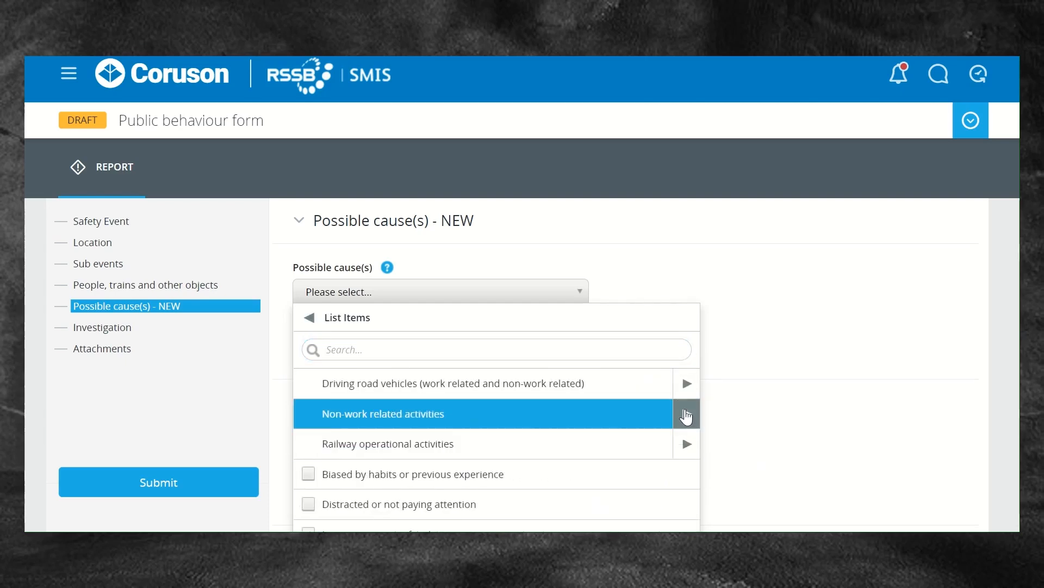
pyautogui.click(686, 416)
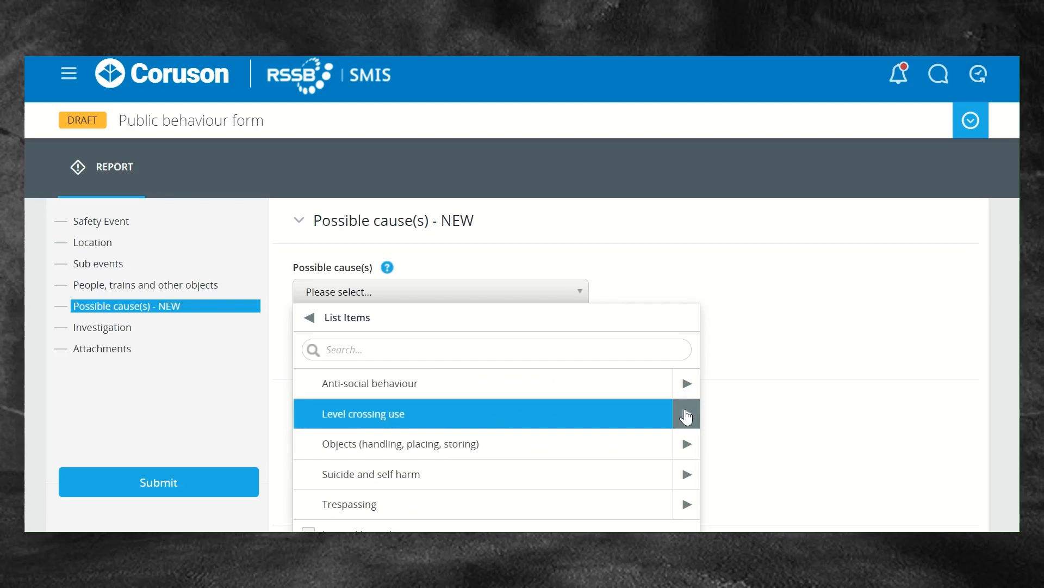
pyautogui.click(686, 416)
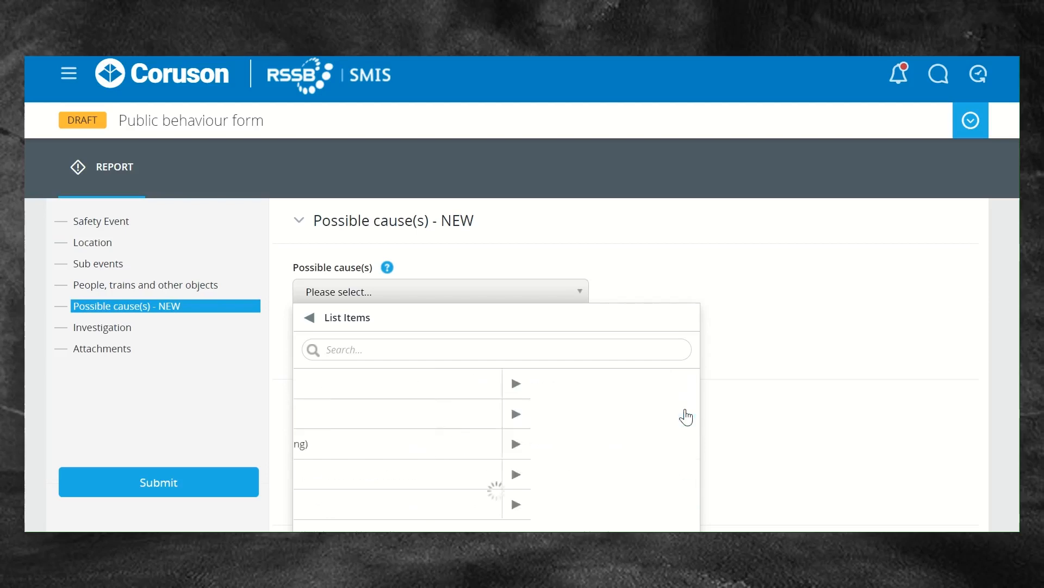
pyautogui.scroll(-2, 596, 427)
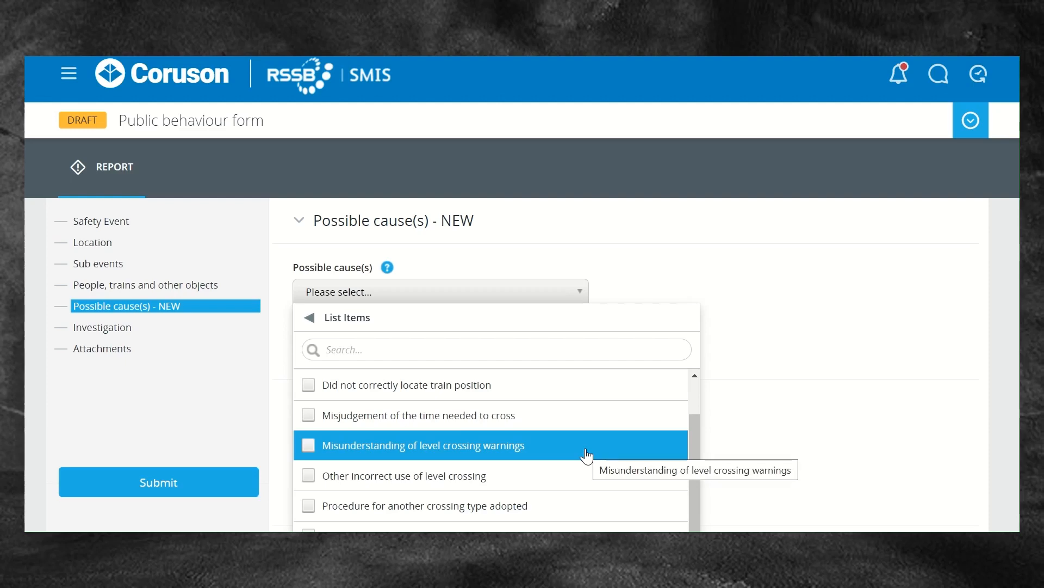
pyautogui.scroll(-3, 586, 456)
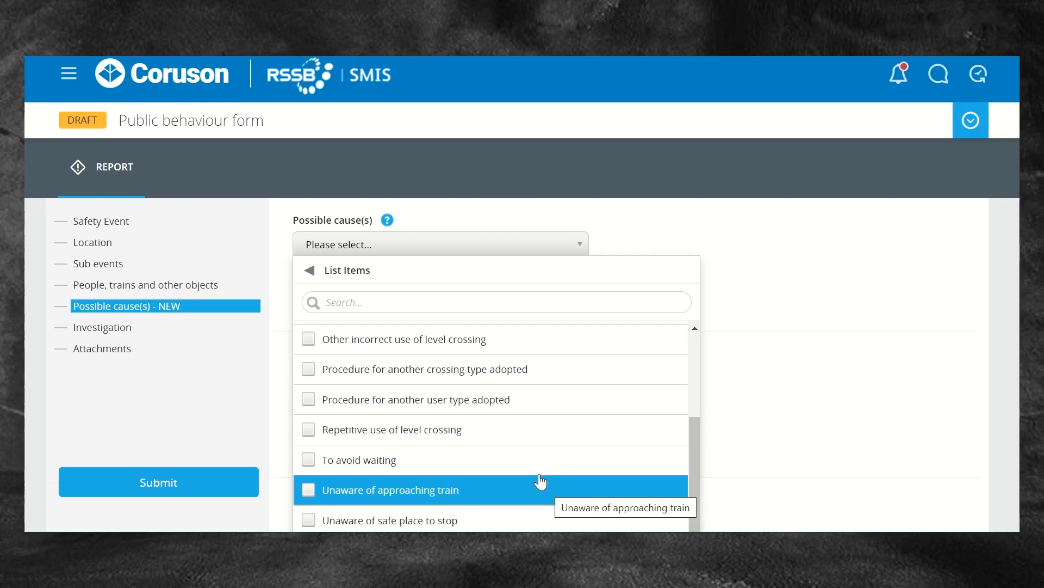
pyautogui.click(309, 275)
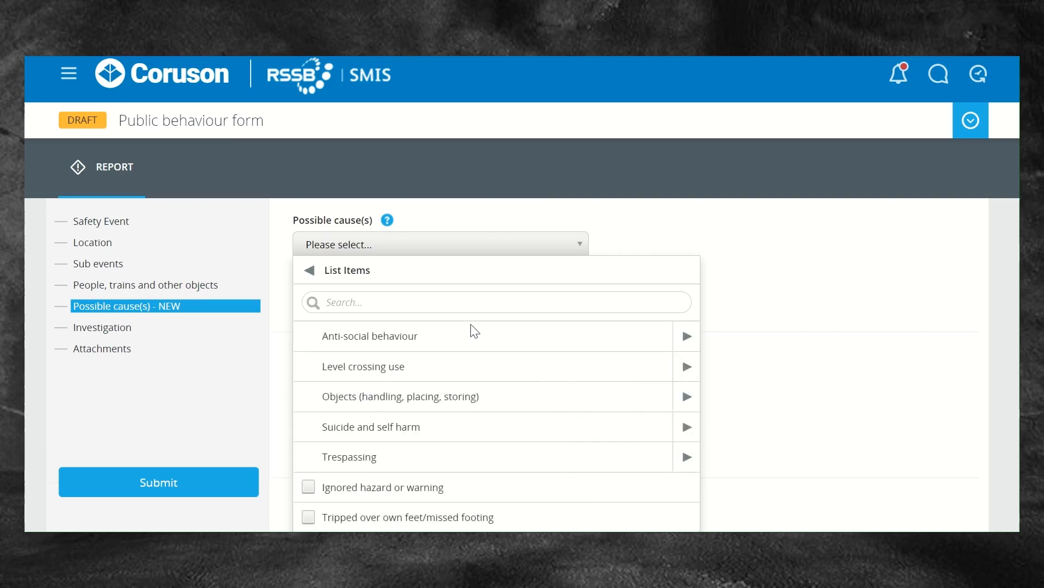
# Review the possible causes offered under Anti-social behaviour and under Suicide and self harm.
pyautogui.click(687, 337)
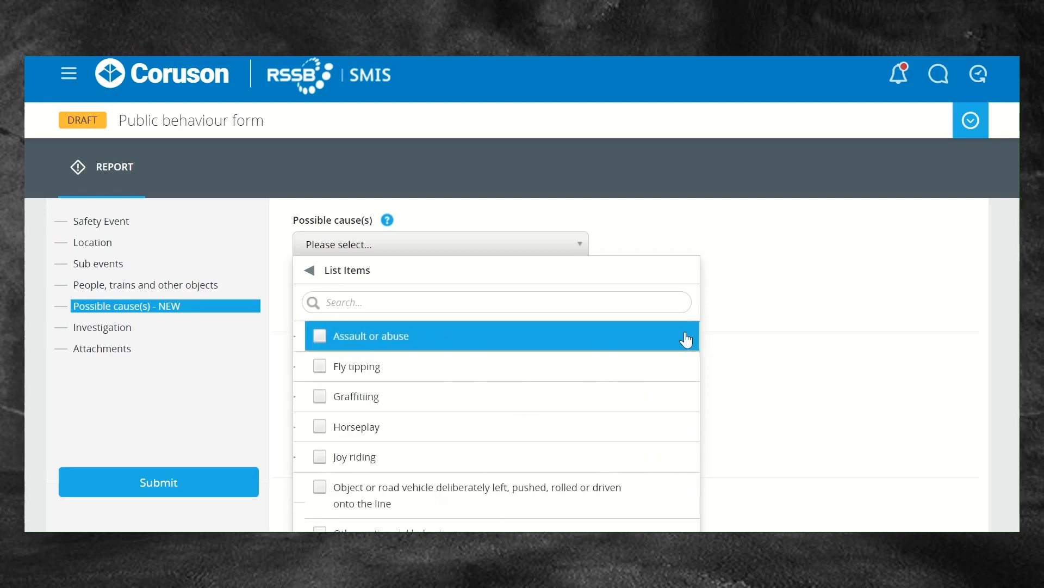
pyautogui.scroll(-2, 549, 400)
pyautogui.scroll(-1, 549, 400)
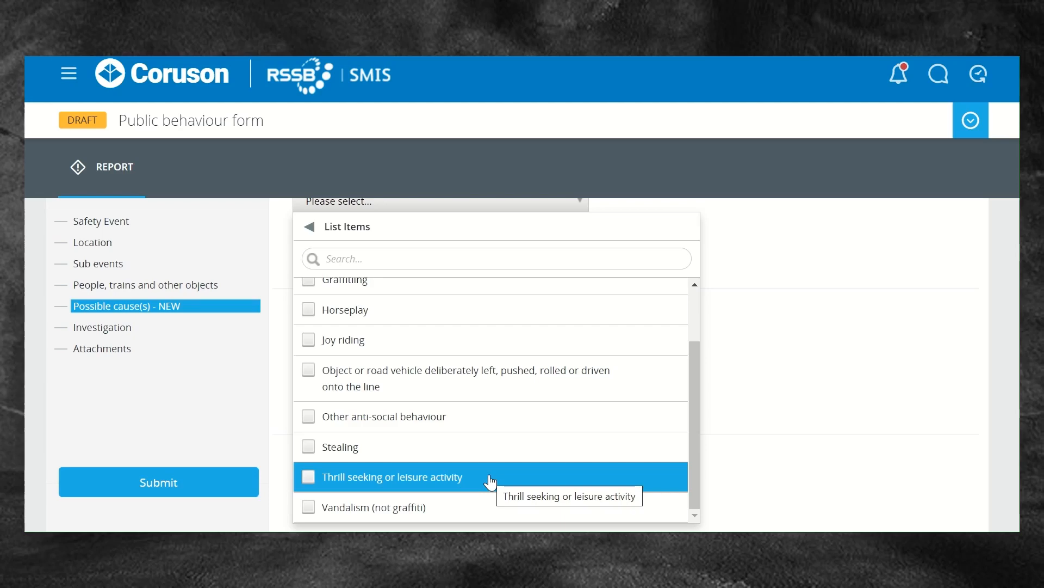
pyautogui.click(311, 228)
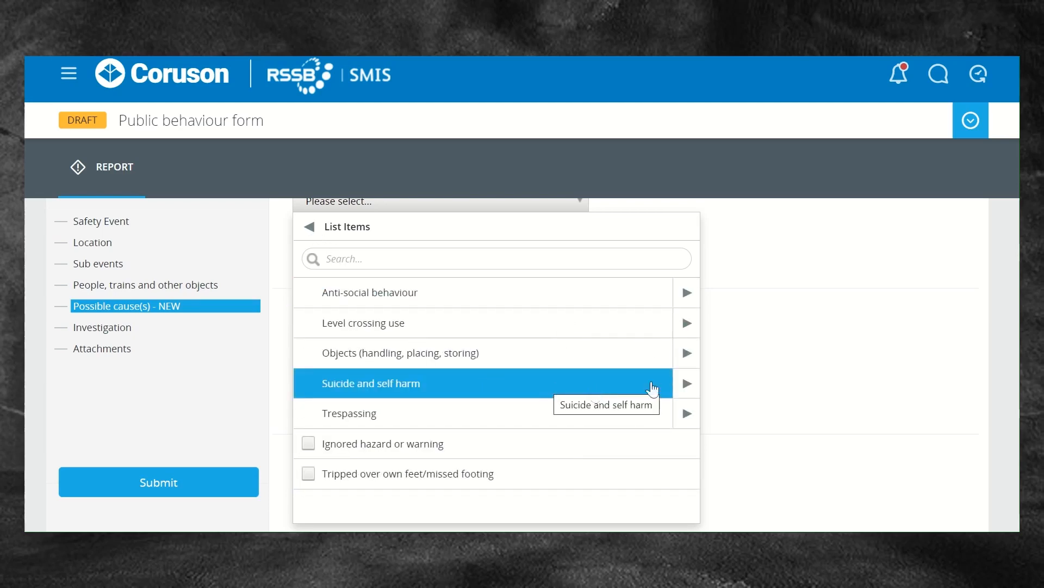
pyautogui.click(686, 385)
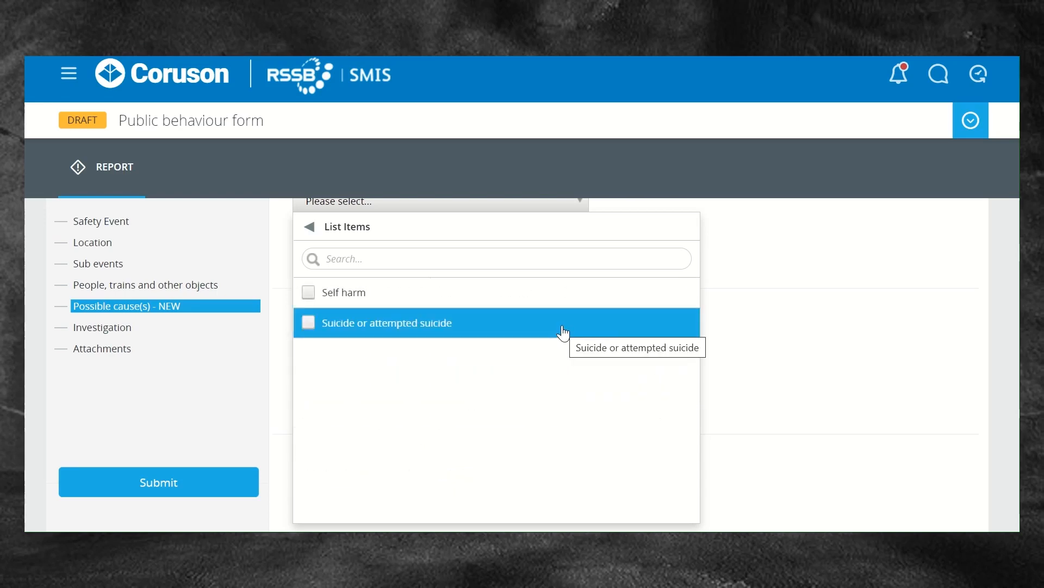
pyautogui.click(311, 229)
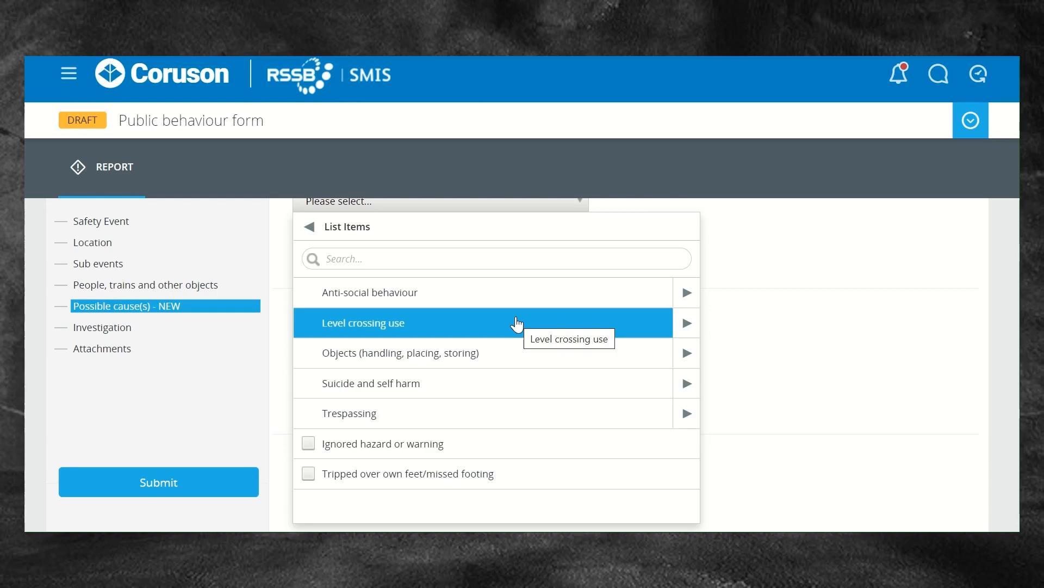
# Review the Operating level crossings causes within Railway operational activities under Human performance factors.
pyautogui.click(308, 226)
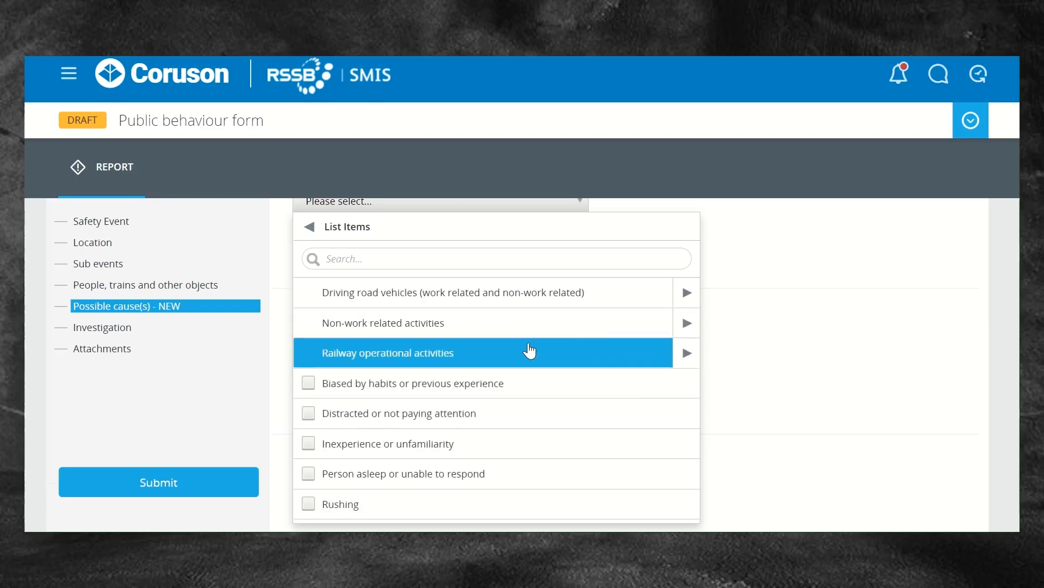
pyautogui.click(686, 350)
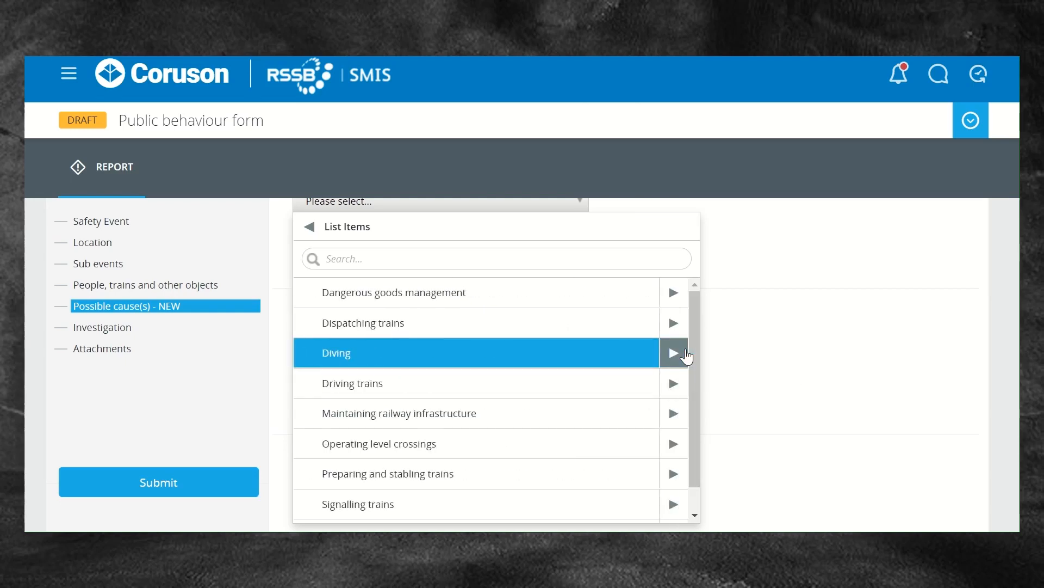
pyautogui.click(672, 442)
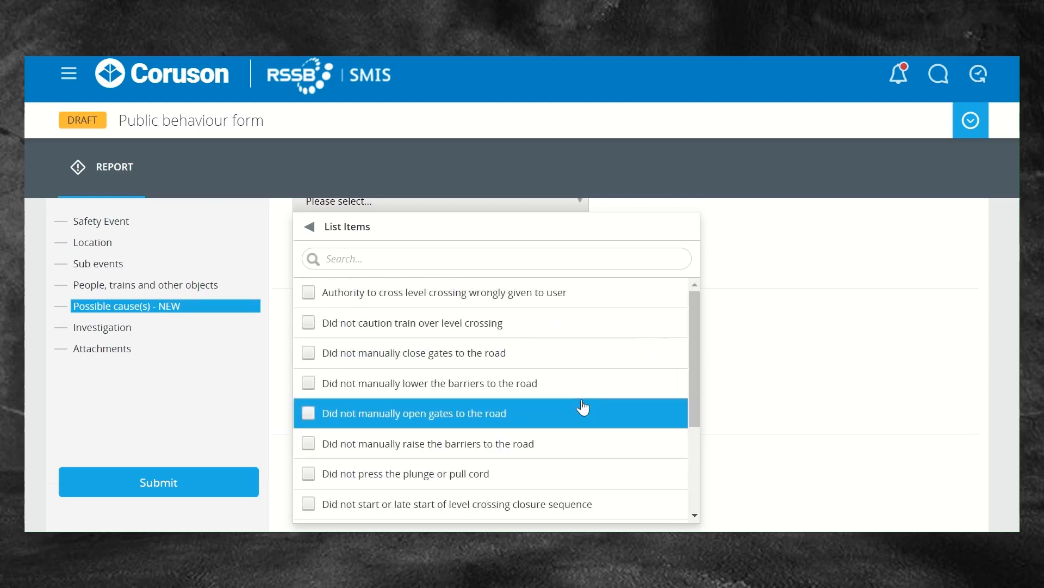
pyautogui.scroll(-3, 582, 407)
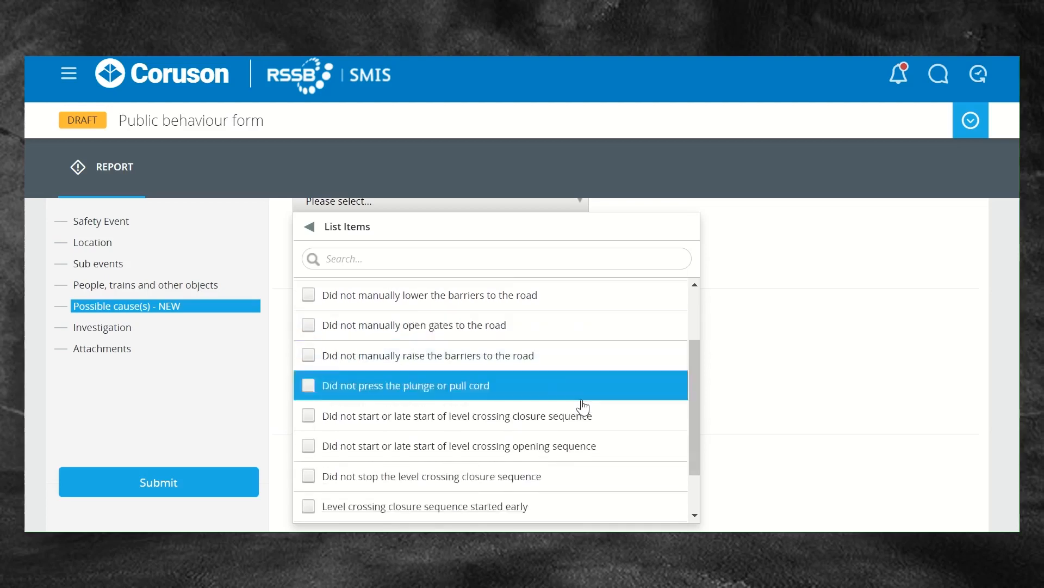